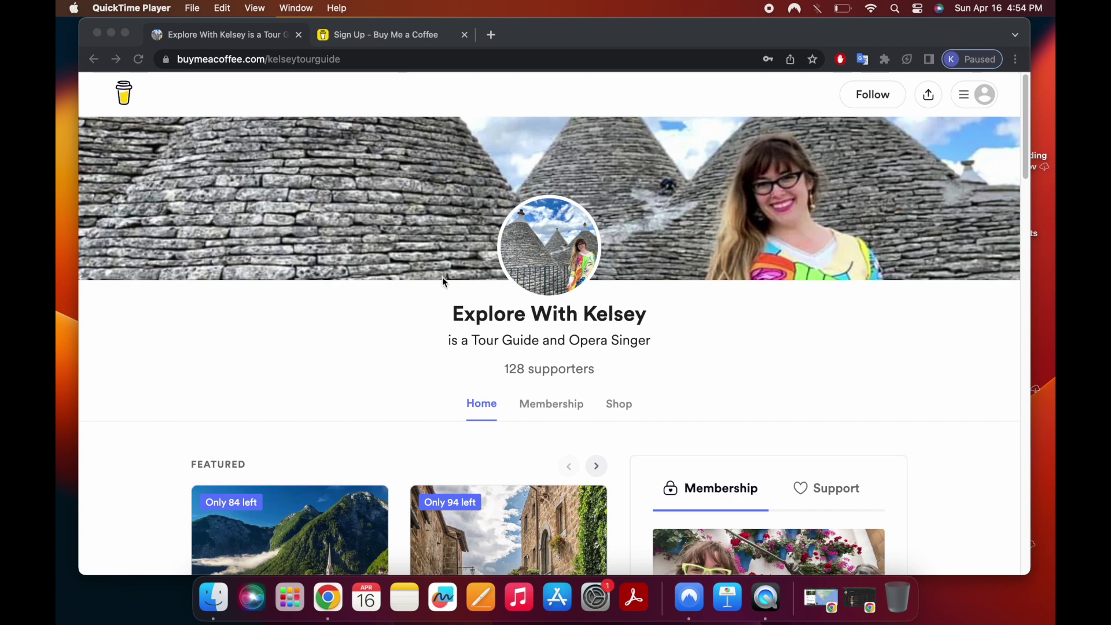
# Scroll the Home page and open Explore With Kelsey's Membership section
pyautogui.scroll(-1, 440, 279)
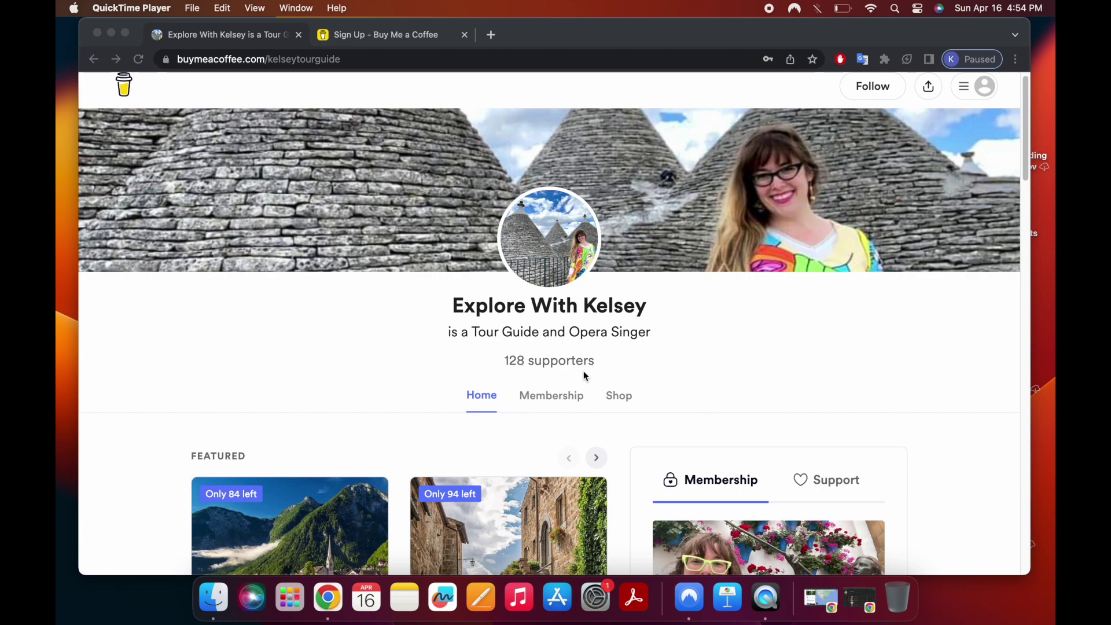
pyautogui.scroll(-1, 583, 368)
pyautogui.scroll(-5, 466, 379)
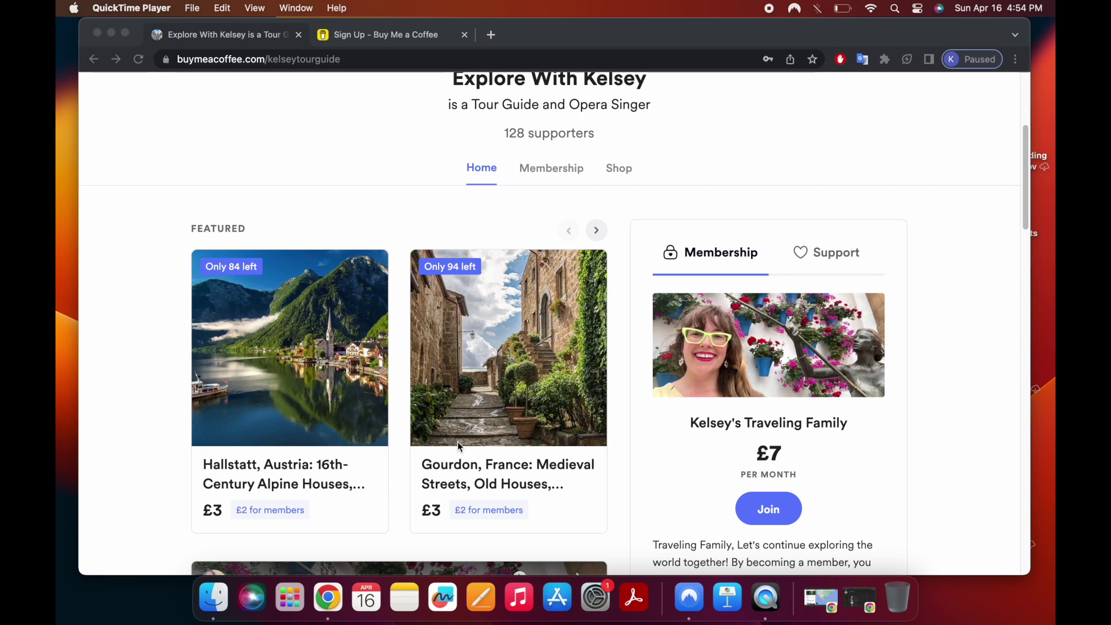
pyautogui.click(540, 173)
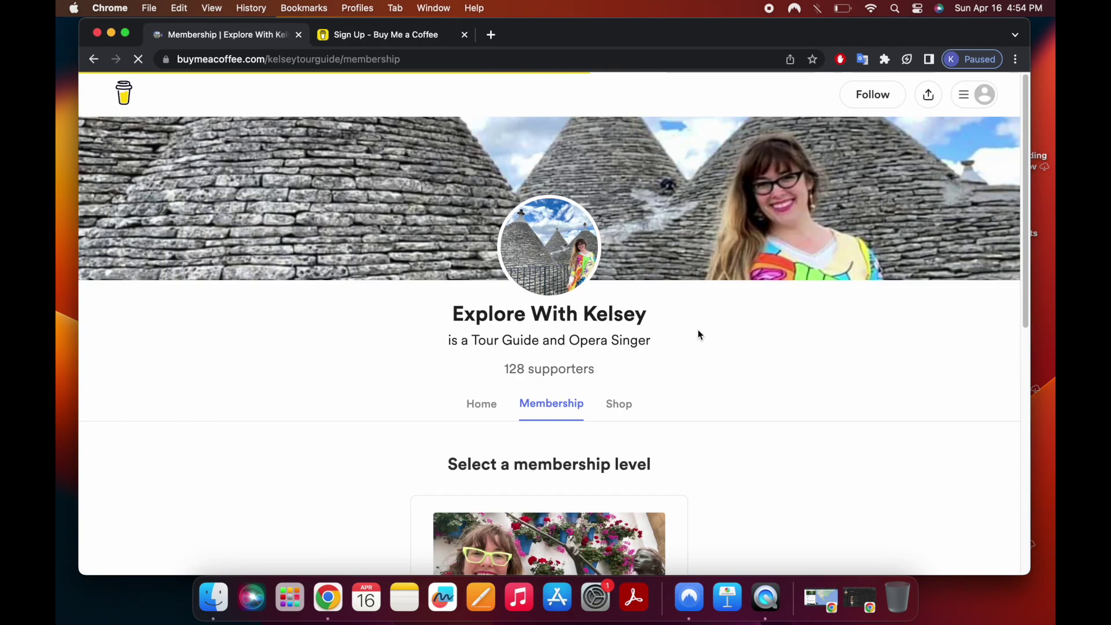
# Look over the membership levels, then return to the Explore With Kelsey profile page
pyautogui.scroll(-3, 698, 333)
pyautogui.scroll(1, 695, 335)
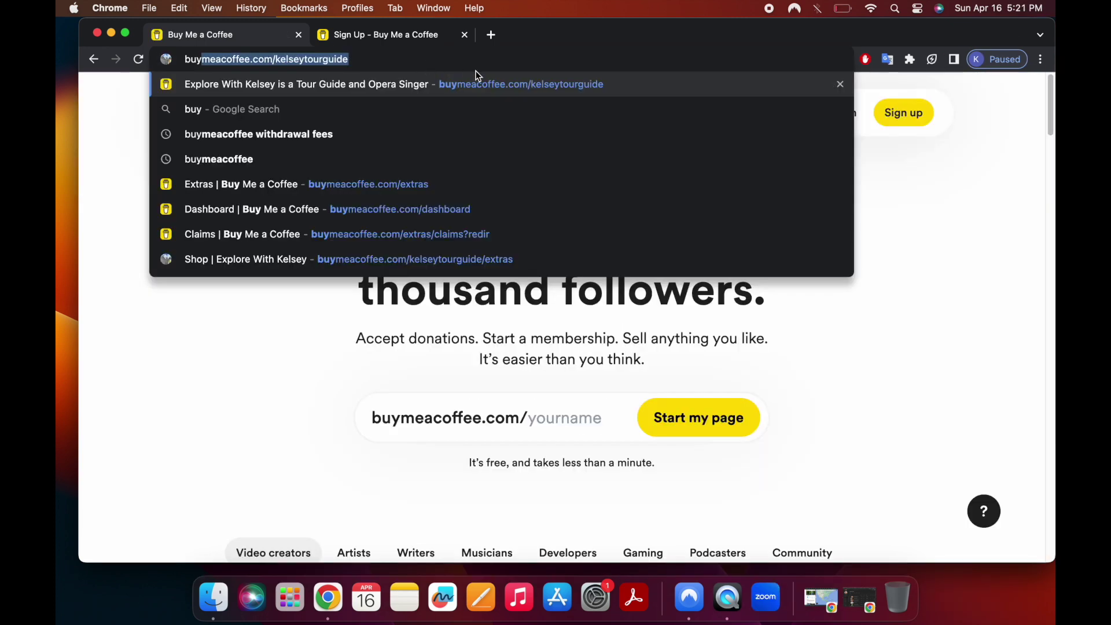
pyautogui.click(486, 81)
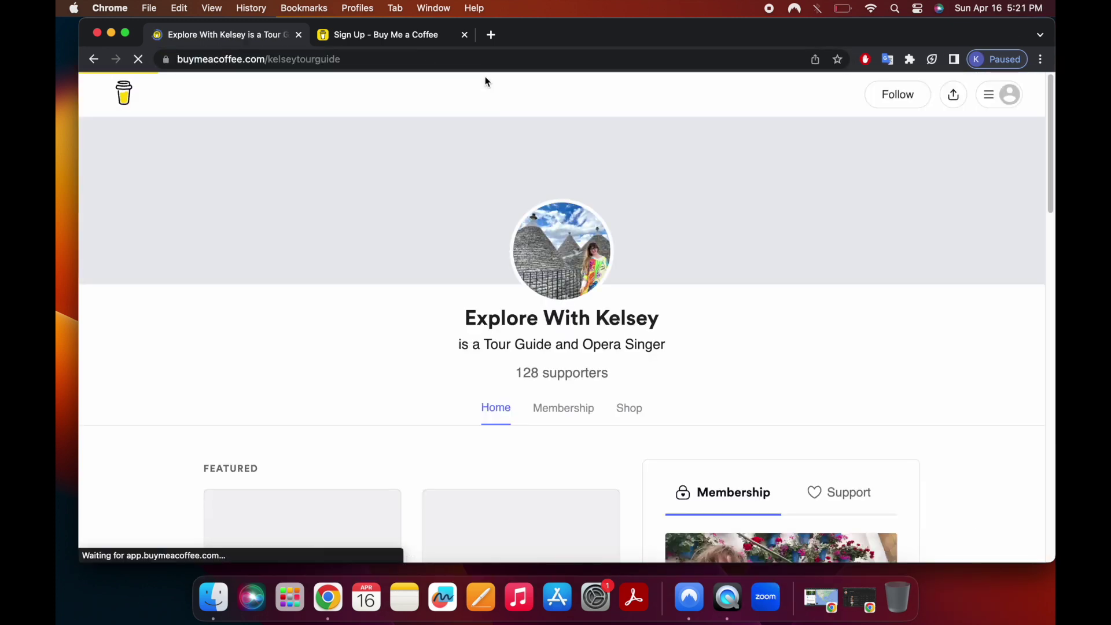
# From the top-right menu, bring up the Buy Me a Coffee sign-up page
pyautogui.click(997, 96)
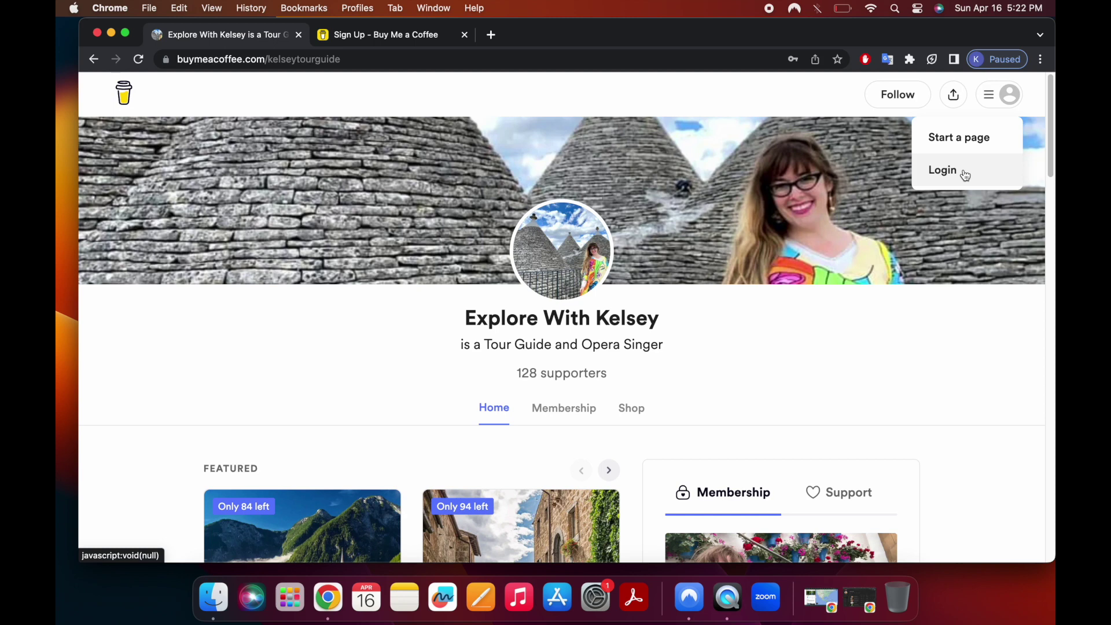
pyautogui.click(965, 176)
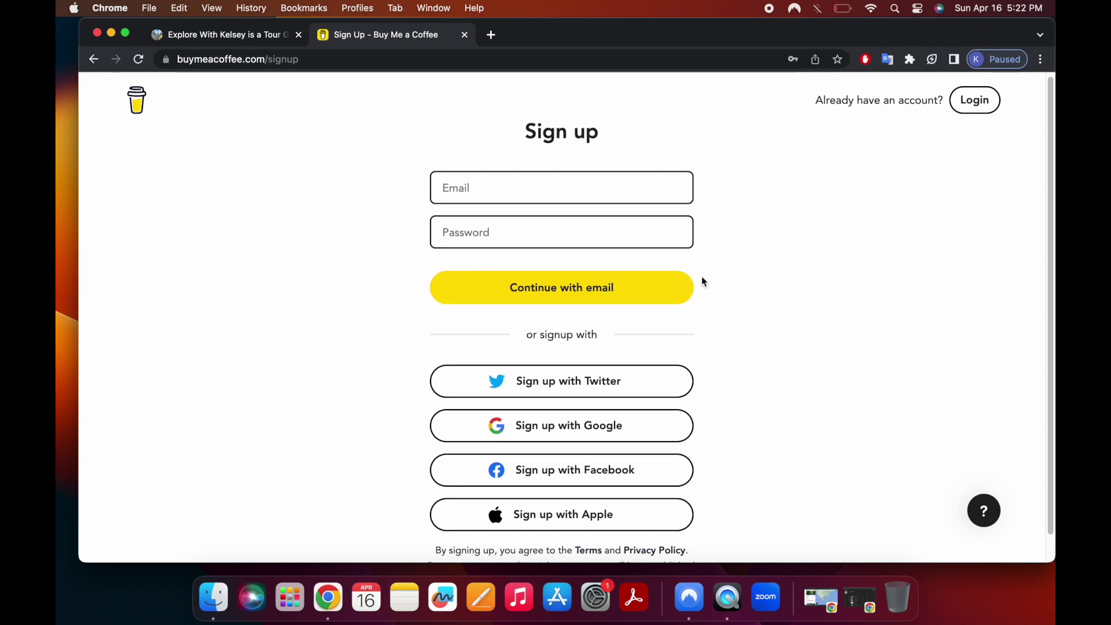
# Scroll down the sign-up page to review its sign-up options
pyautogui.scroll(-1, 702, 279)
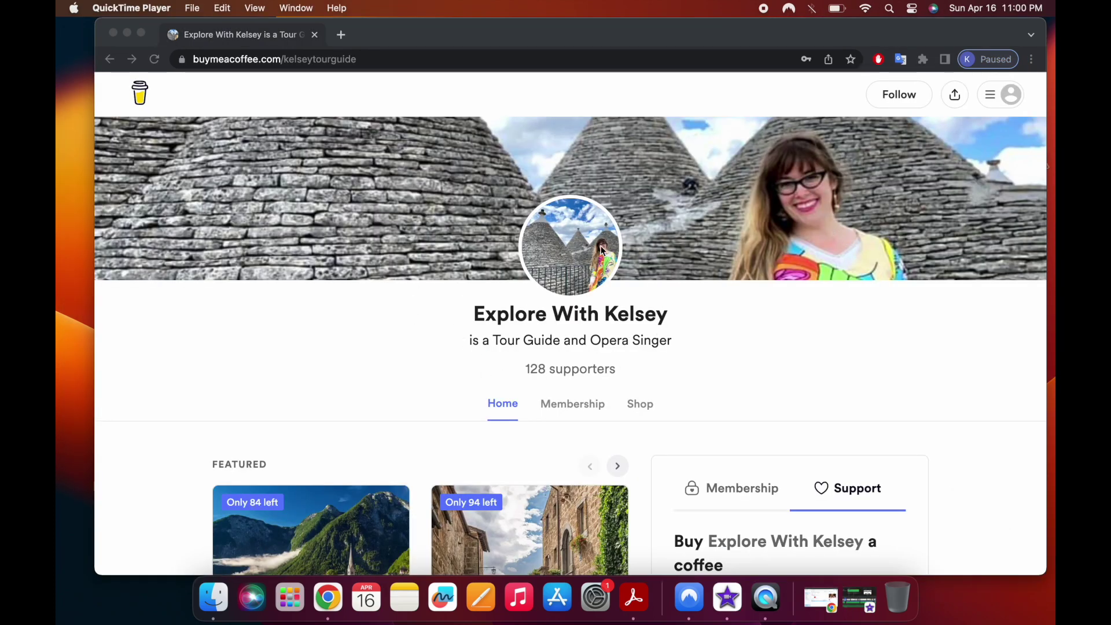
pyautogui.scroll(-2, 603, 250)
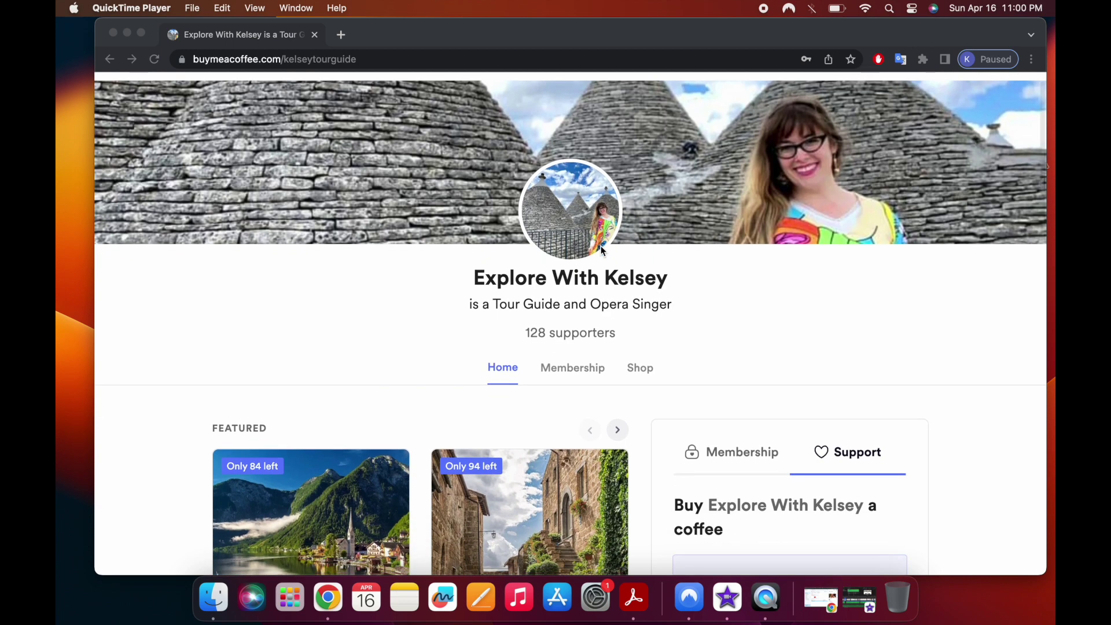
pyautogui.scroll(-5, 602, 250)
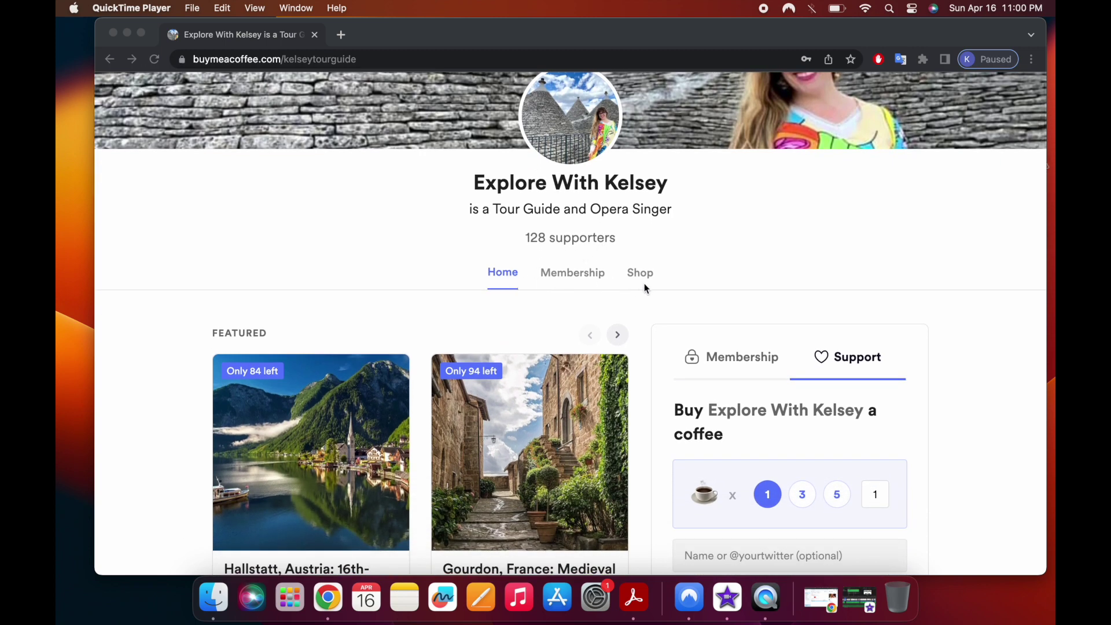
pyautogui.scroll(-3, 645, 287)
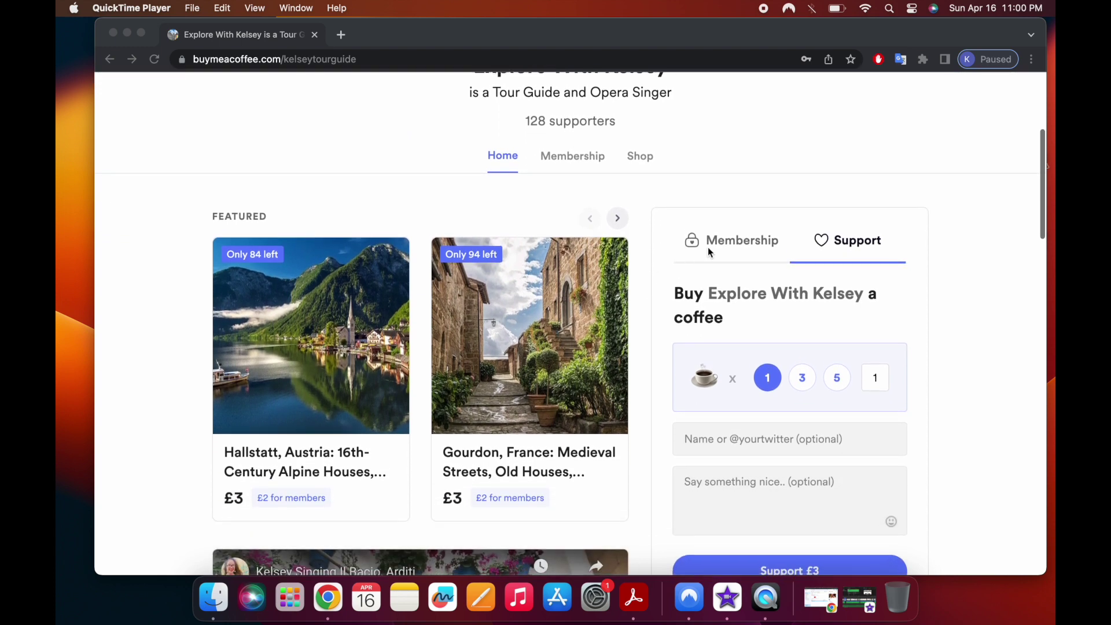
pyautogui.click(707, 247)
pyautogui.click(718, 250)
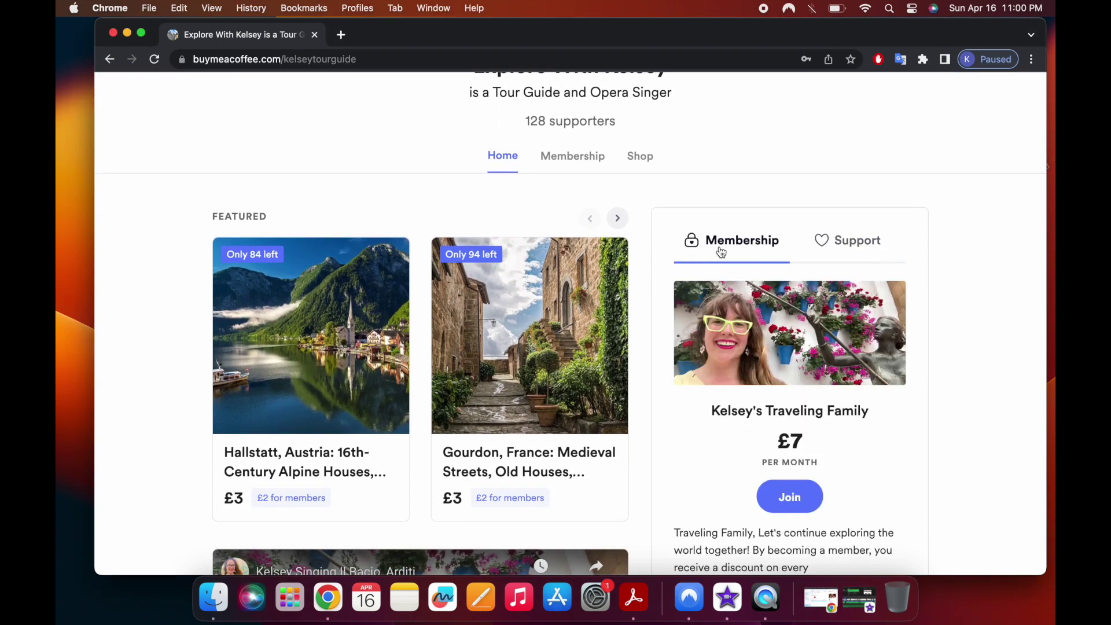
pyautogui.click(844, 251)
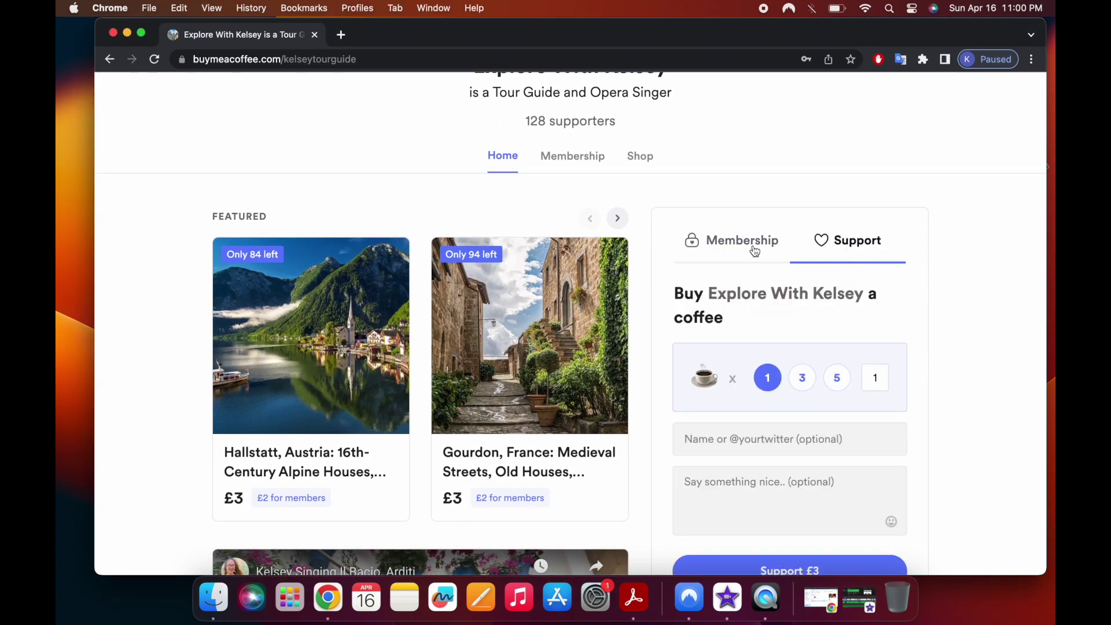
pyautogui.click(755, 250)
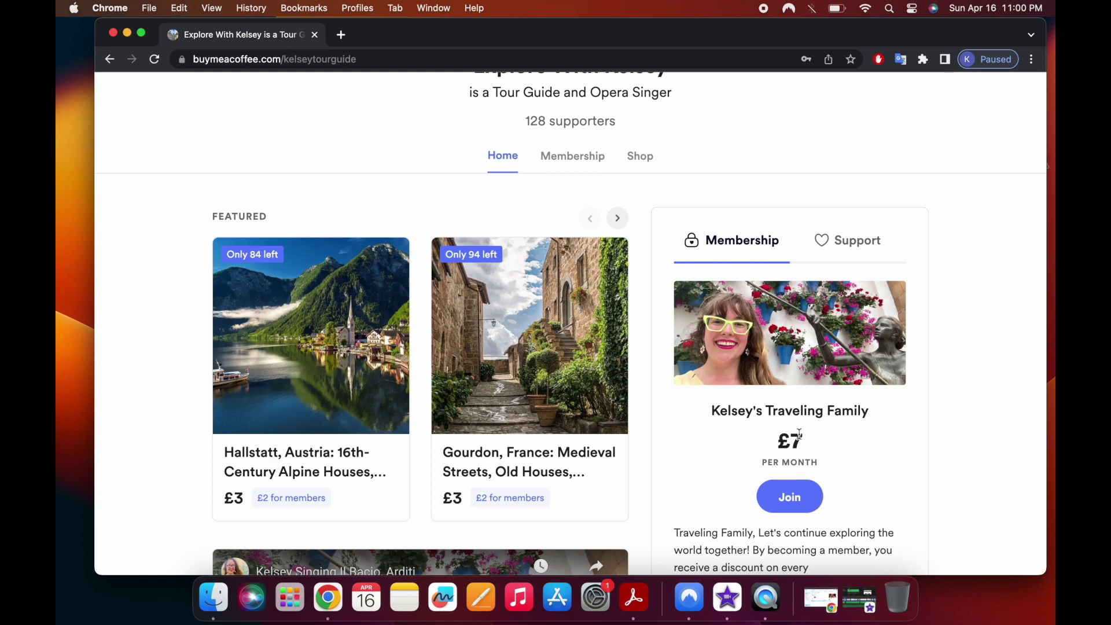
pyautogui.click(845, 258)
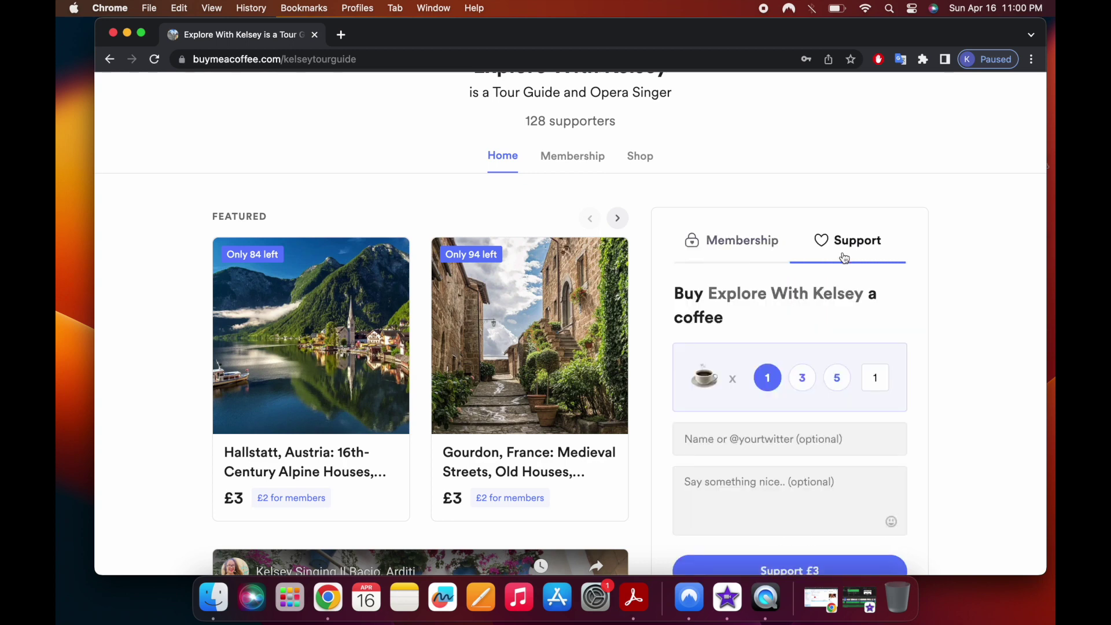
pyautogui.scroll(-3, 840, 256)
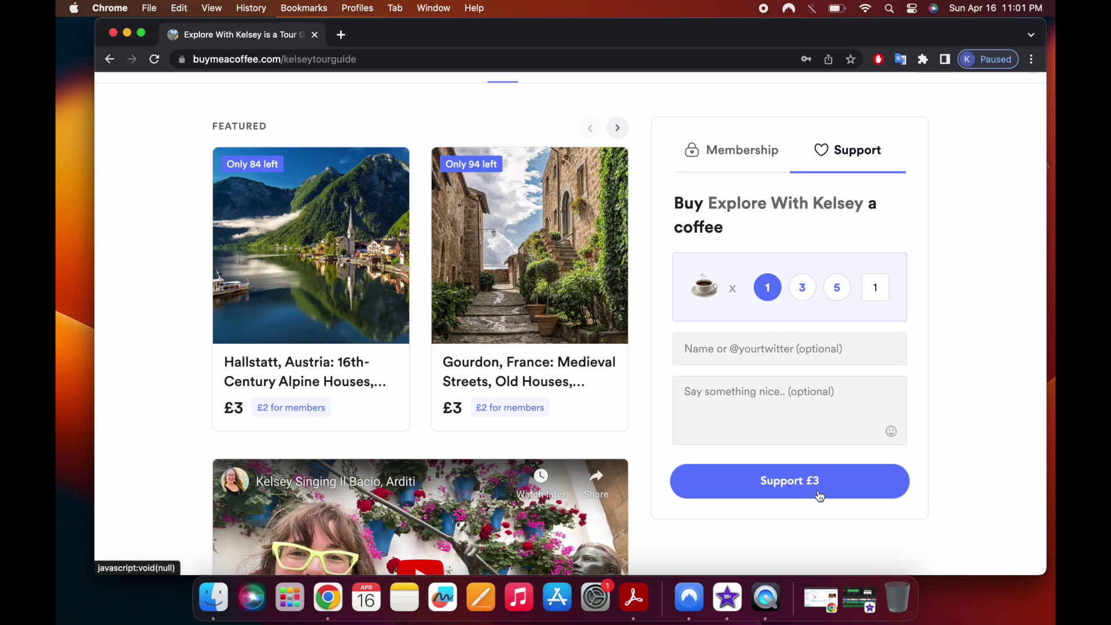
pyautogui.click(803, 295)
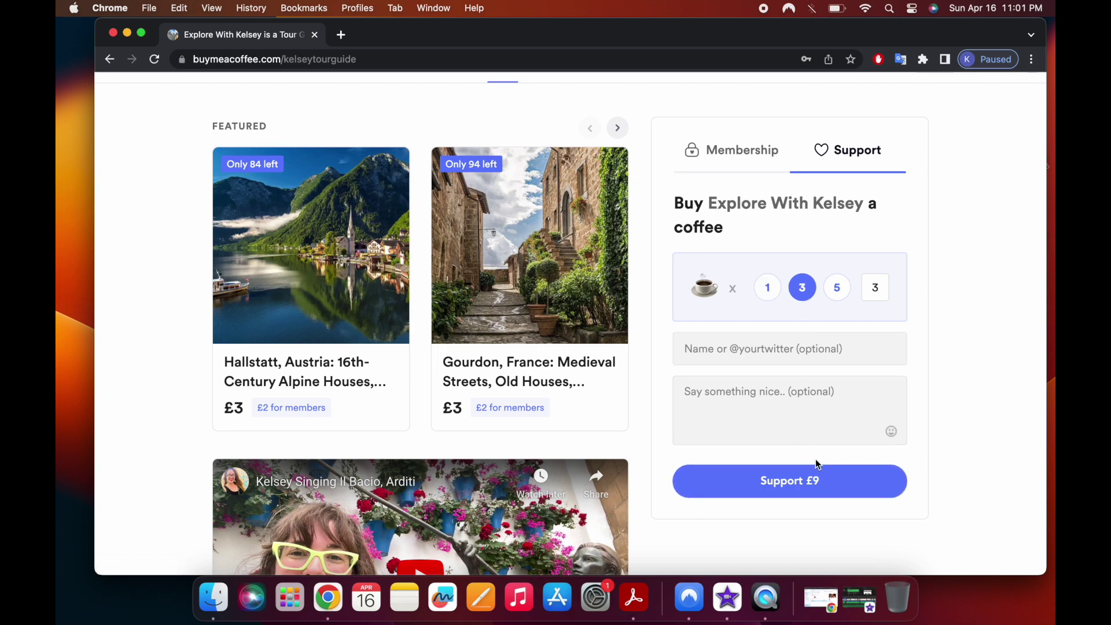
pyautogui.click(842, 303)
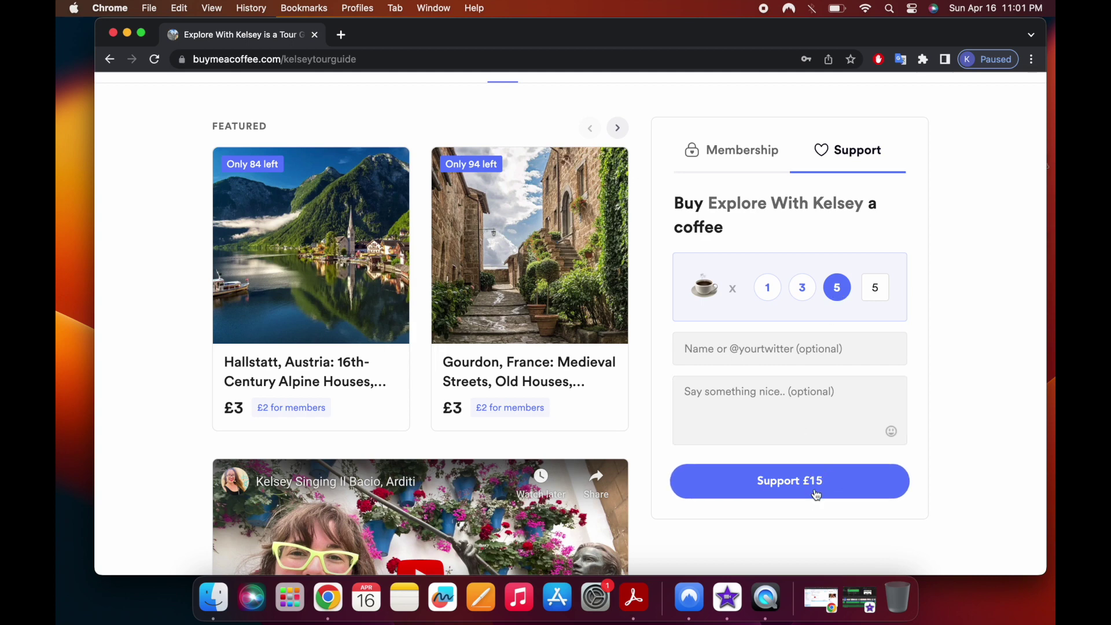
pyautogui.click(870, 295)
pyautogui.press('BackSpace')
pyautogui.write('2')
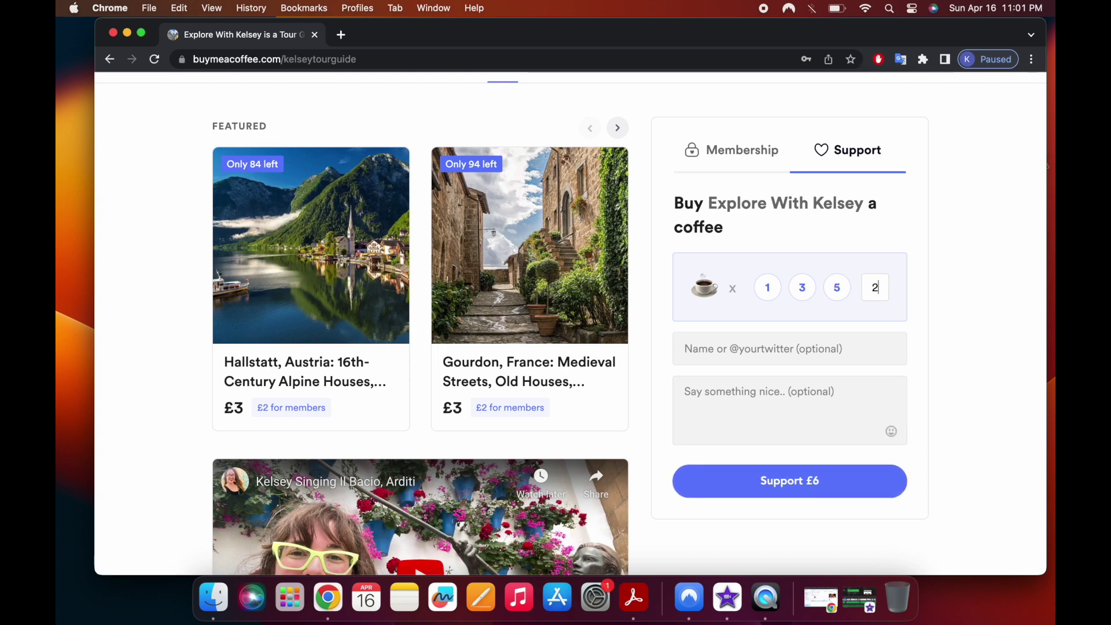
pyautogui.press('BackSpace')
pyautogui.write('0')
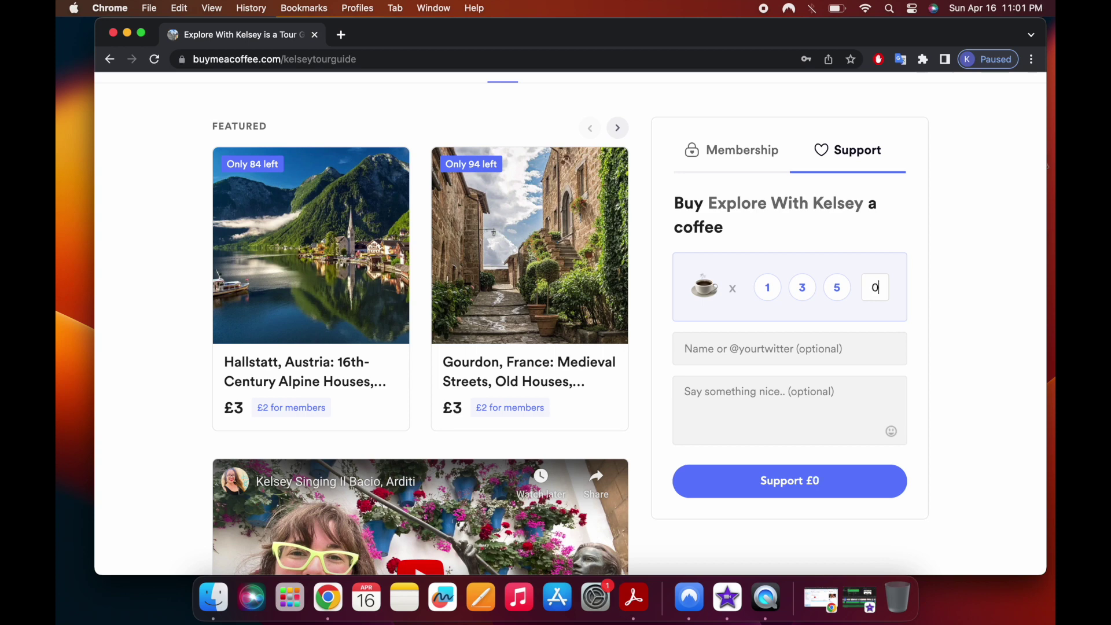
pyautogui.write('5')
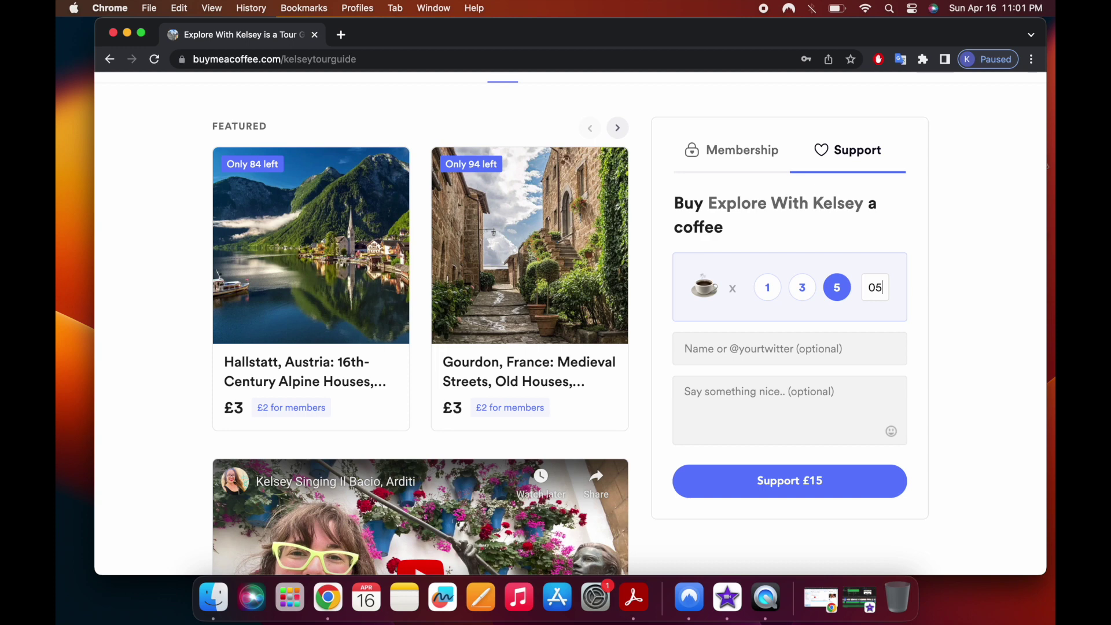
pyautogui.press('BackSpace')
pyautogui.press('BackSpace')
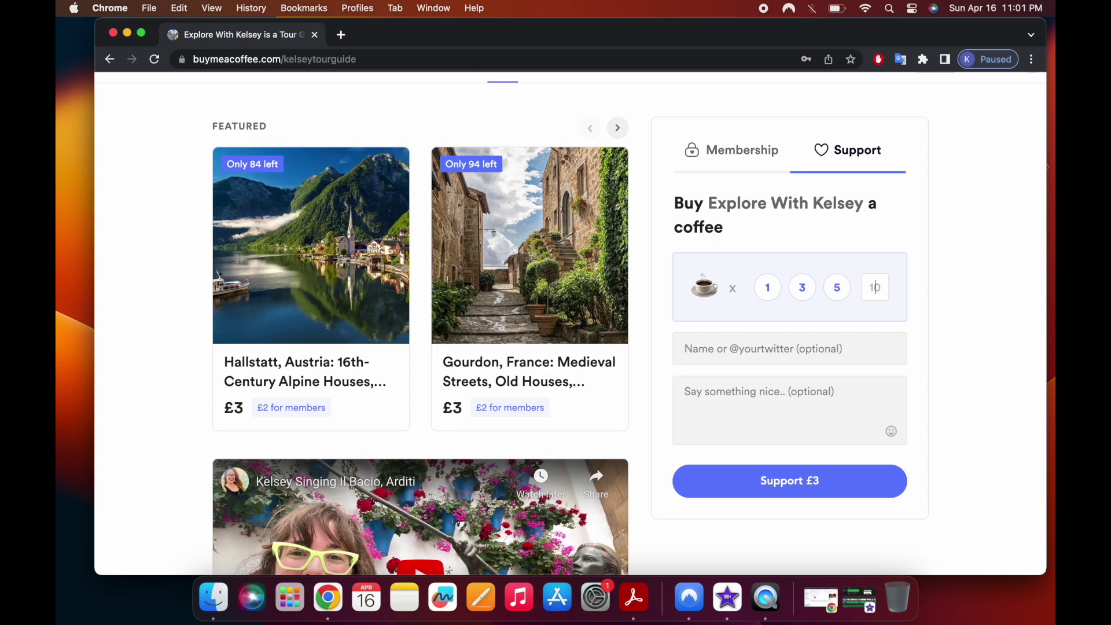
pyautogui.click(768, 288)
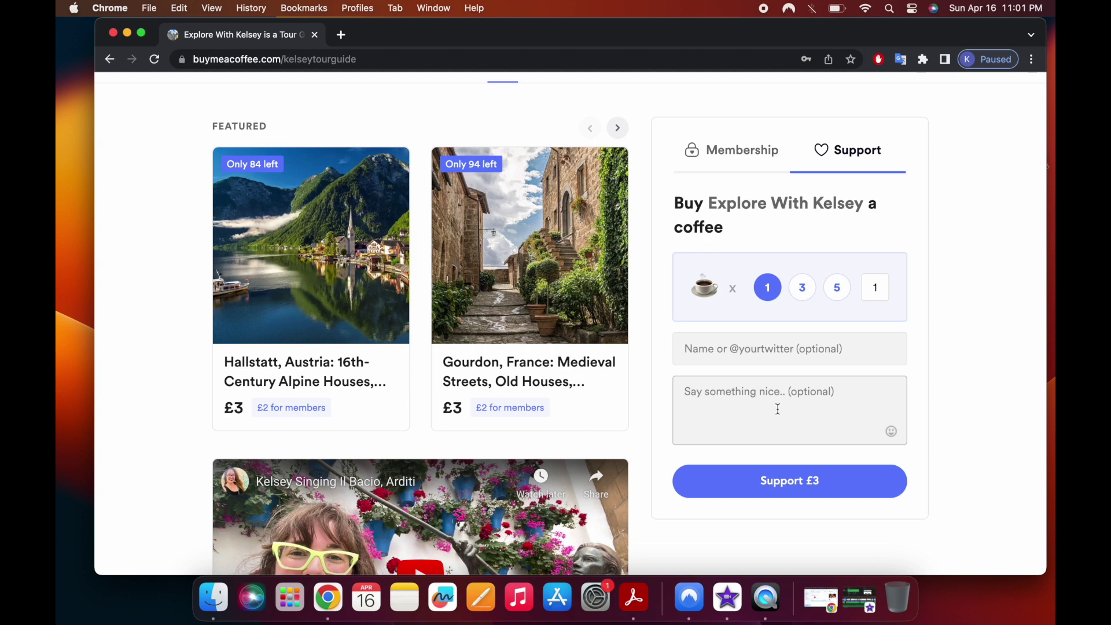
# Start the £3 one-coffee support payment, then close the payment window
pyautogui.click(737, 483)
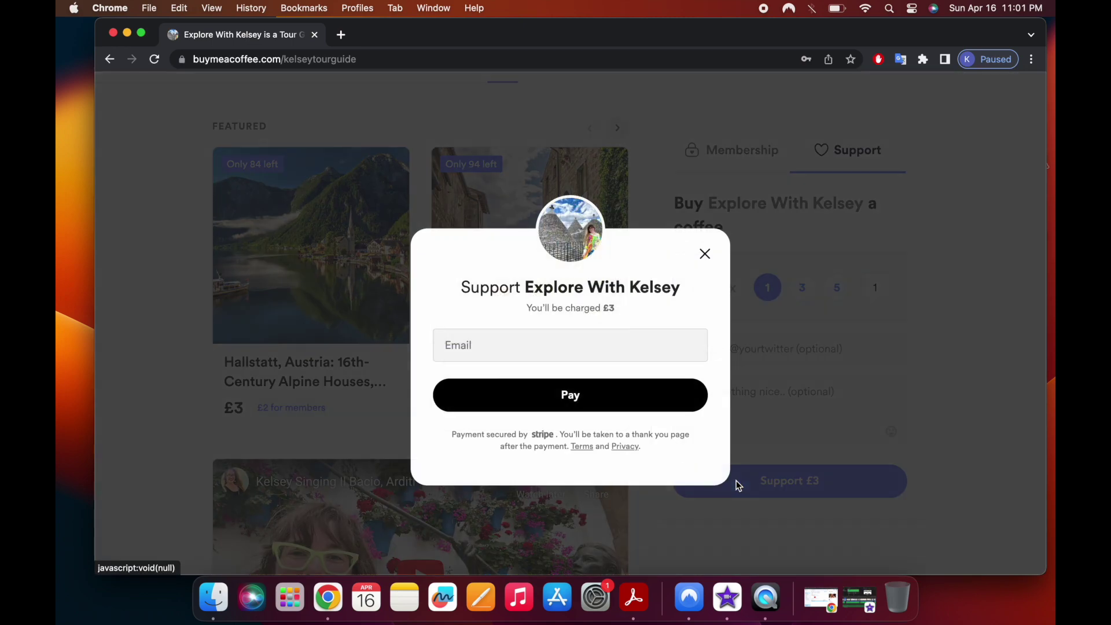
pyautogui.click(706, 254)
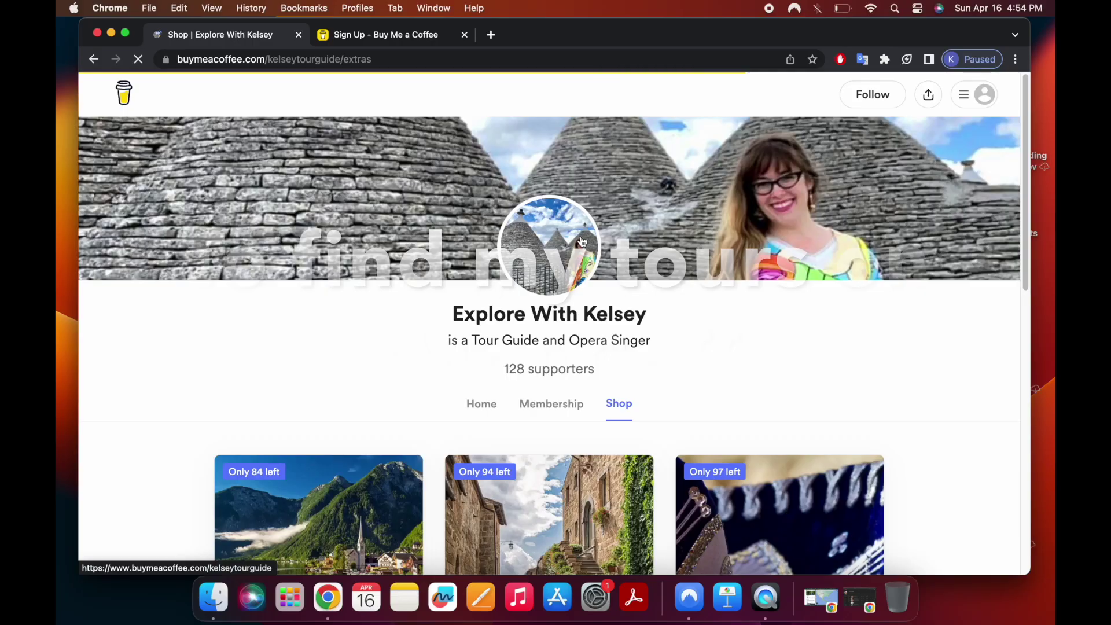
pyautogui.scroll(-1, 566, 249)
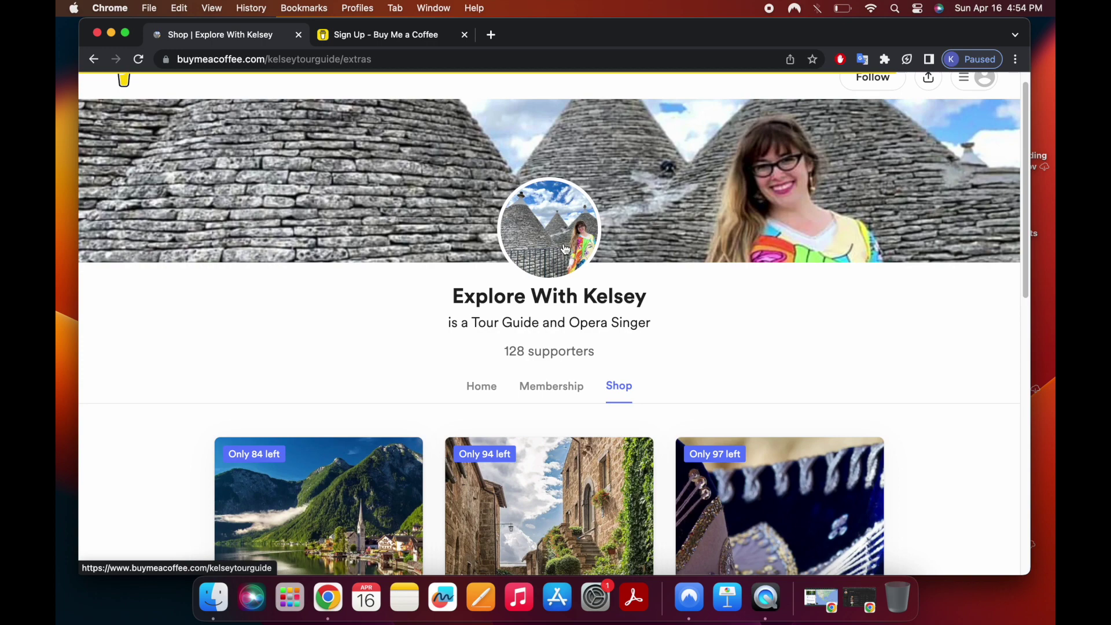
pyautogui.scroll(-3, 565, 249)
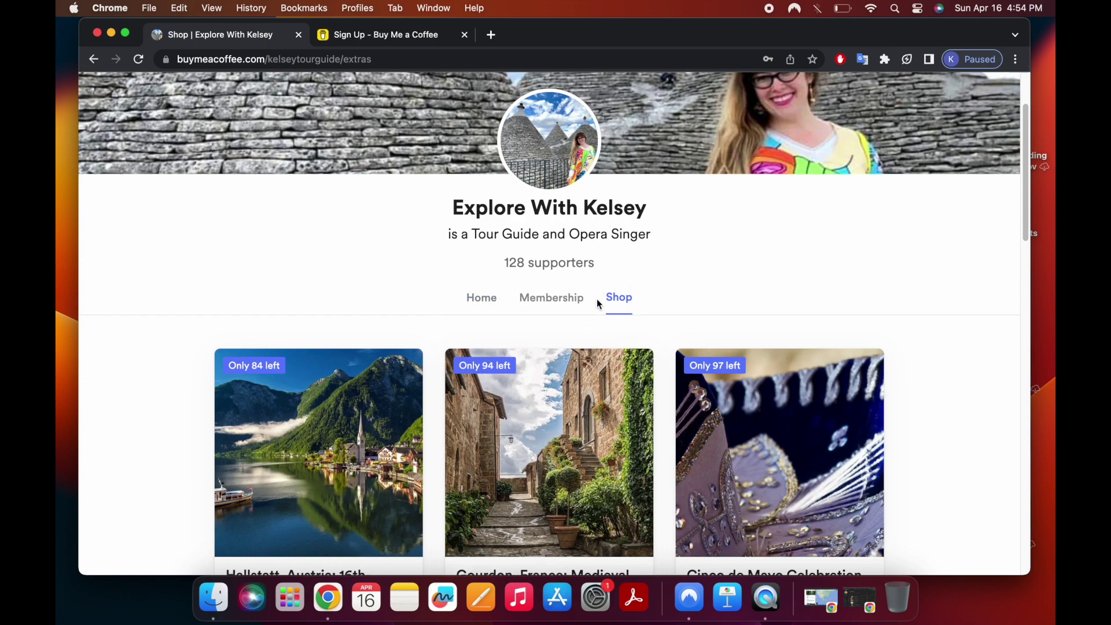
pyautogui.scroll(-5, 619, 291)
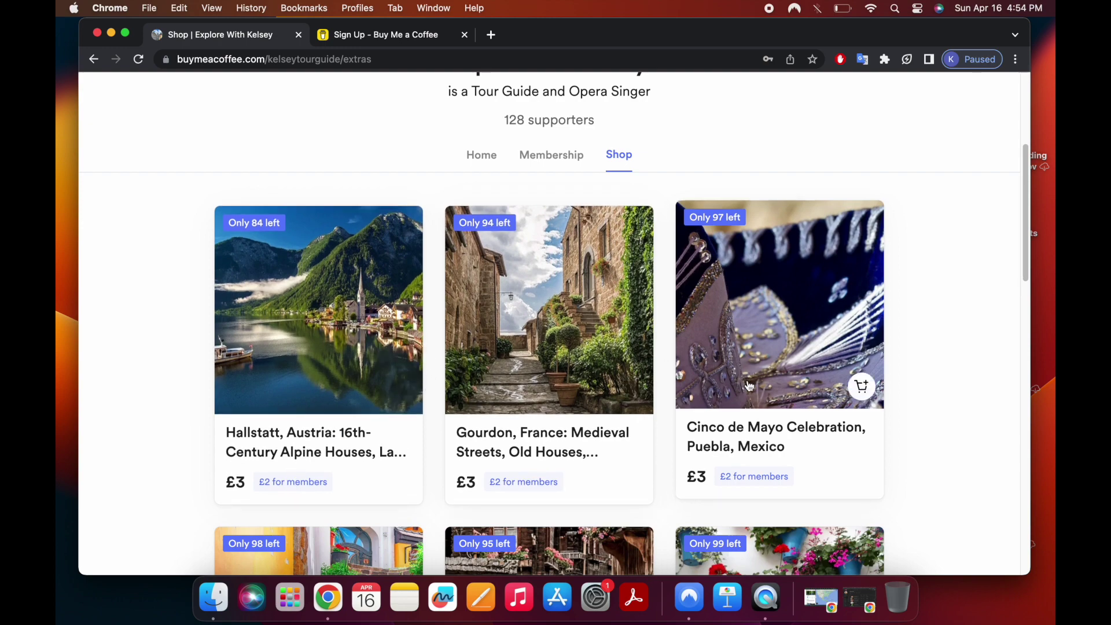
pyautogui.scroll(-5, 748, 385)
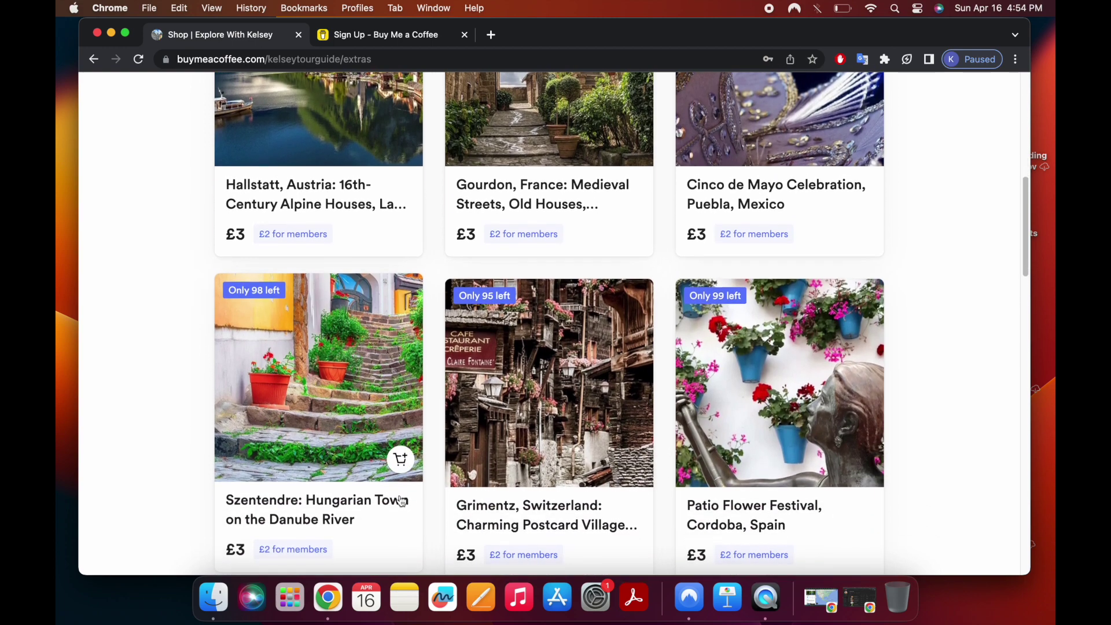
pyautogui.scroll(-4, 405, 454)
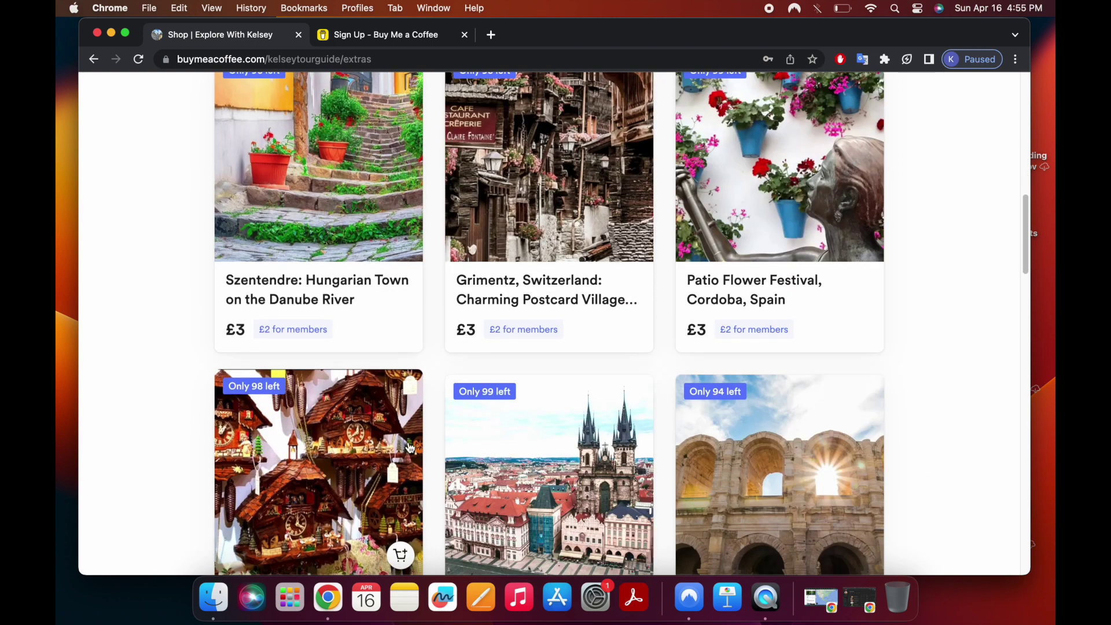
pyautogui.scroll(-3, 409, 448)
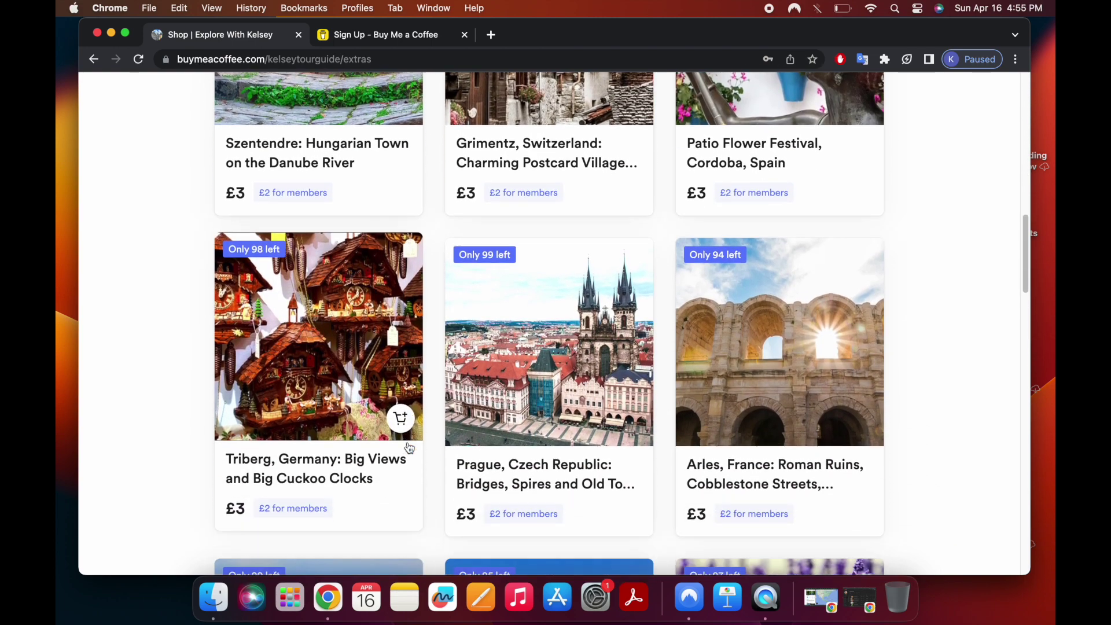
pyautogui.scroll(-3, 409, 448)
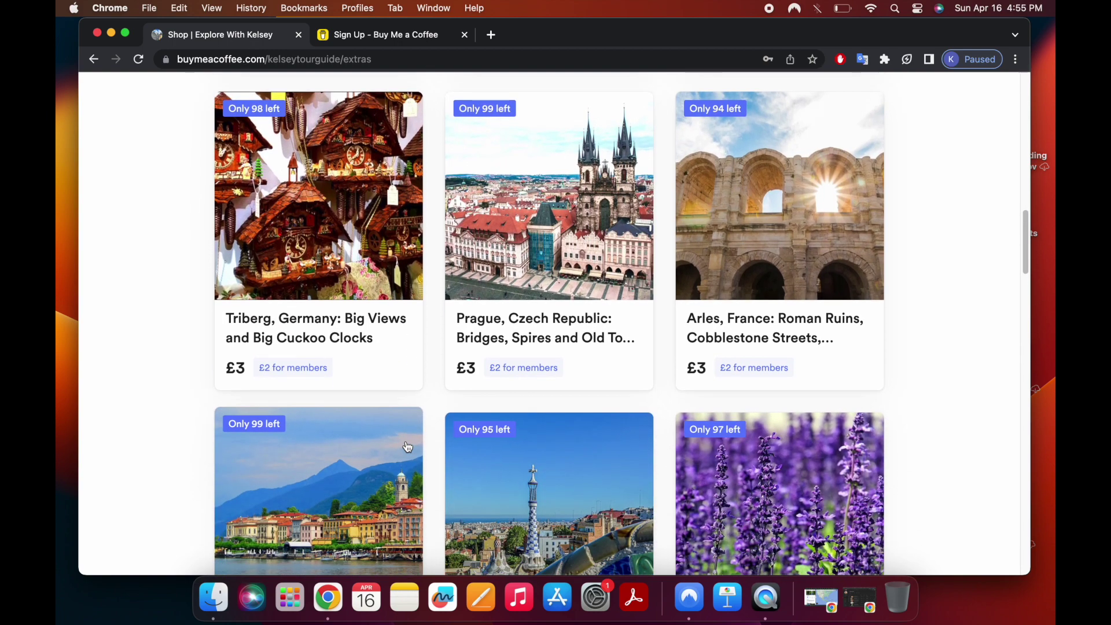
pyautogui.scroll(-7, 408, 447)
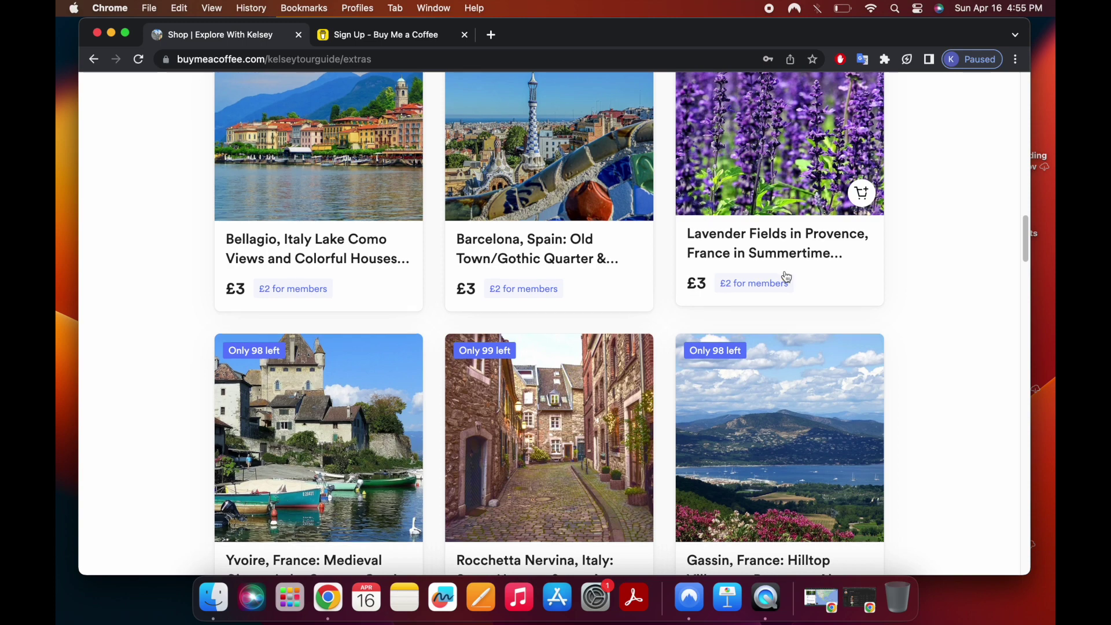
pyautogui.scroll(4, 787, 277)
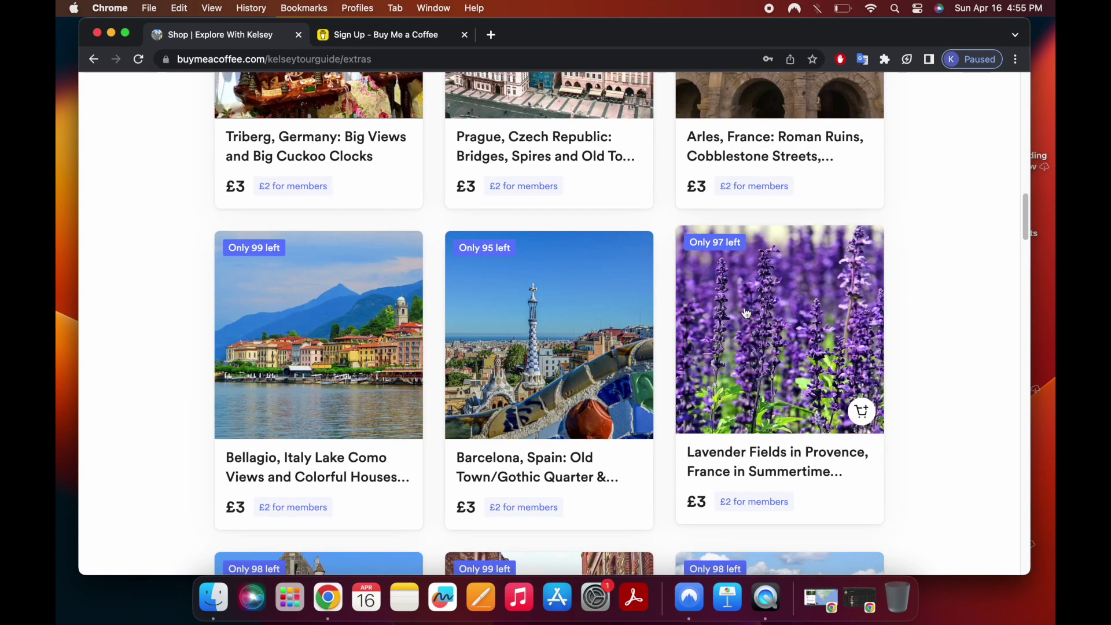
pyautogui.click(778, 379)
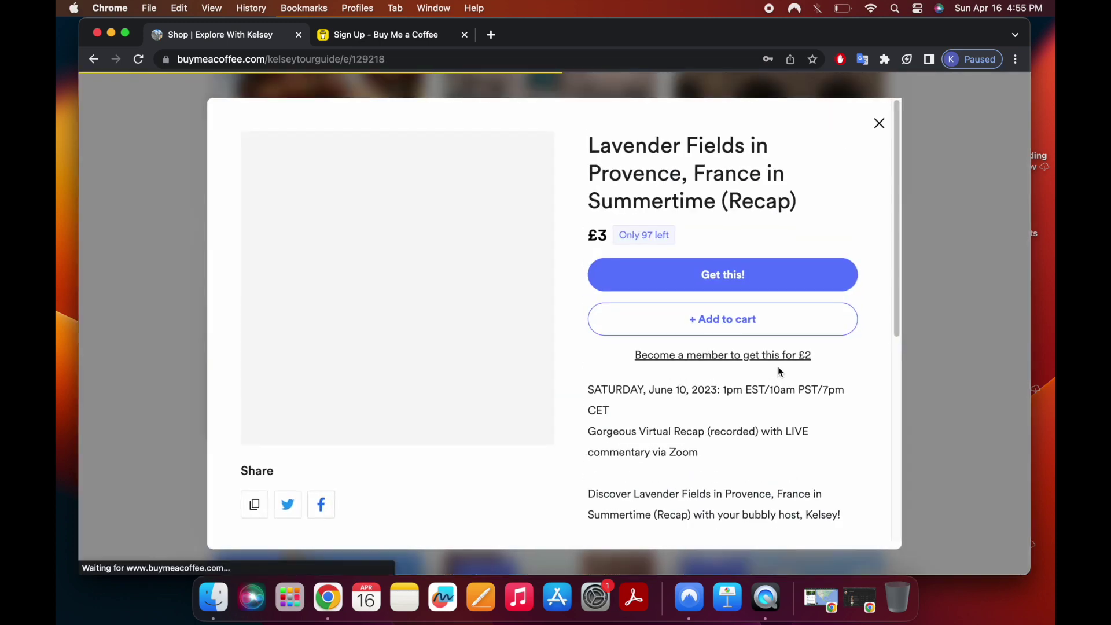
pyautogui.click(912, 208)
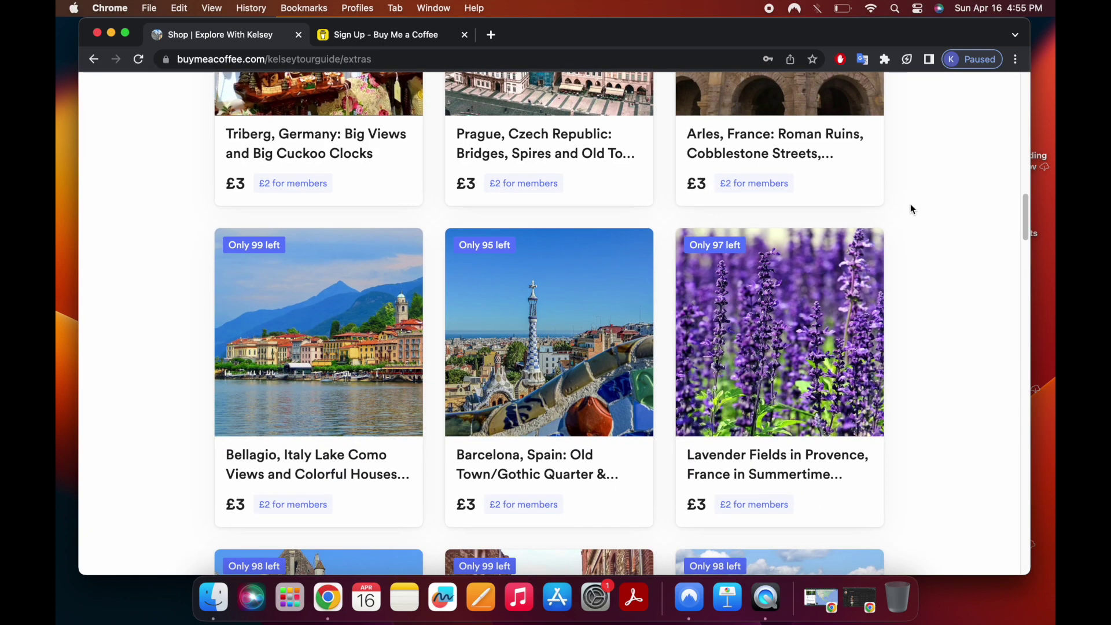
pyautogui.scroll(10, 910, 209)
pyautogui.scroll(9, 910, 205)
pyautogui.scroll(-4, 879, 249)
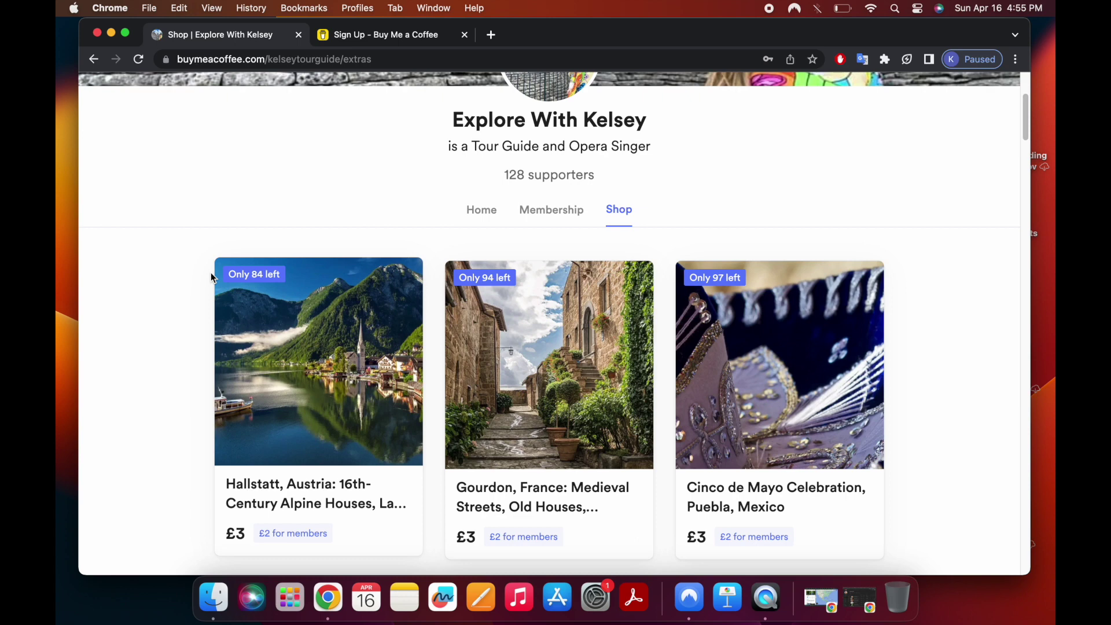
pyautogui.moveTo(265, 292)
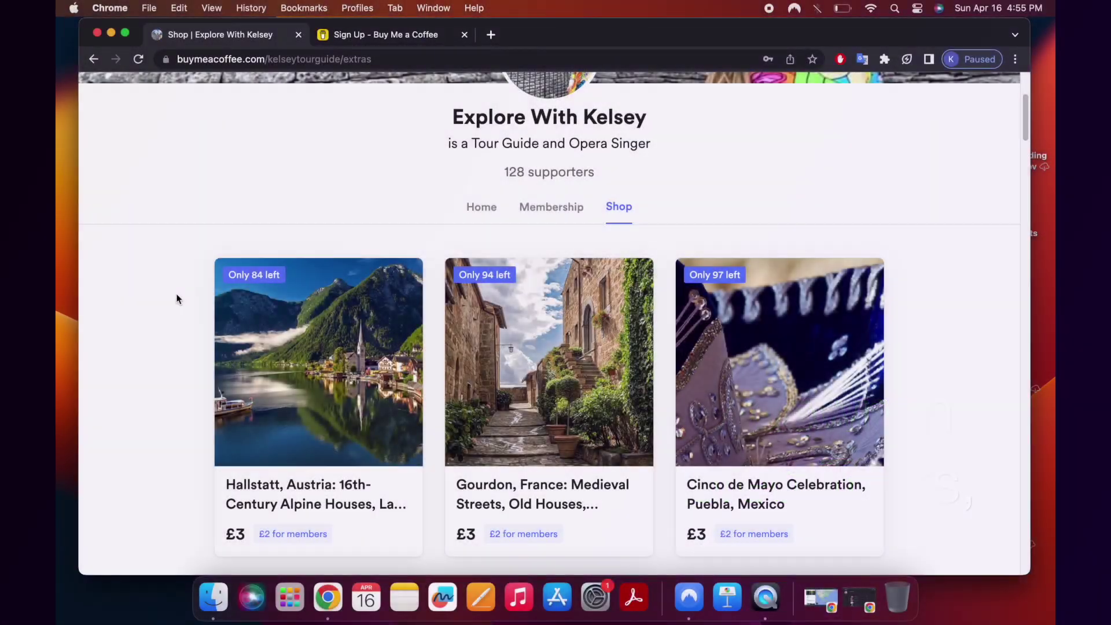
pyautogui.scroll(-10, 176, 297)
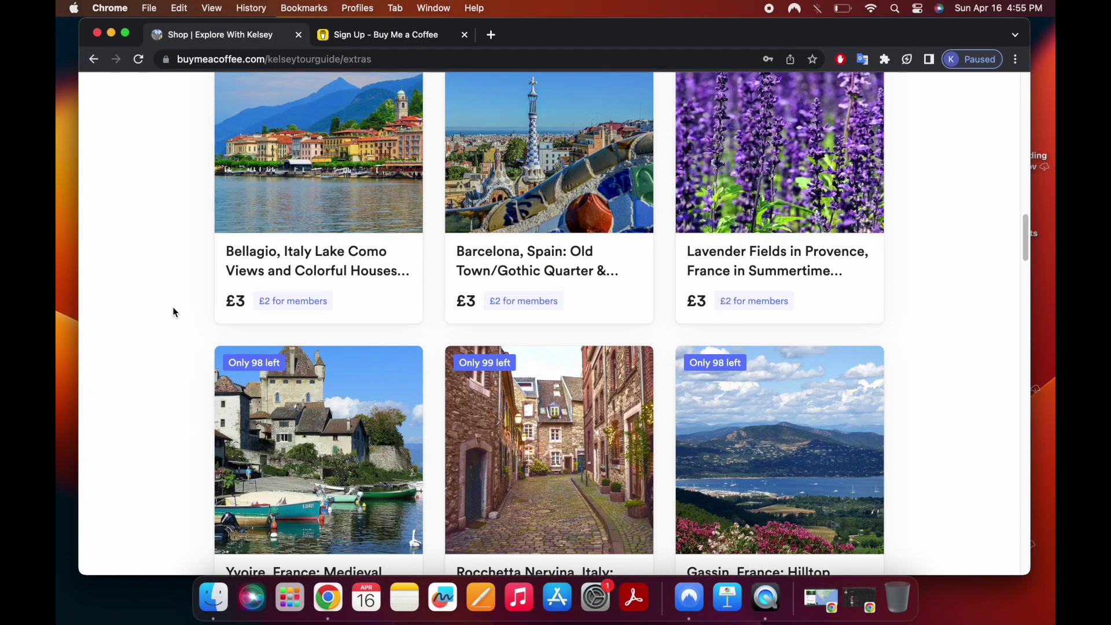
pyautogui.scroll(-20, 175, 311)
pyautogui.scroll(-15, 211, 367)
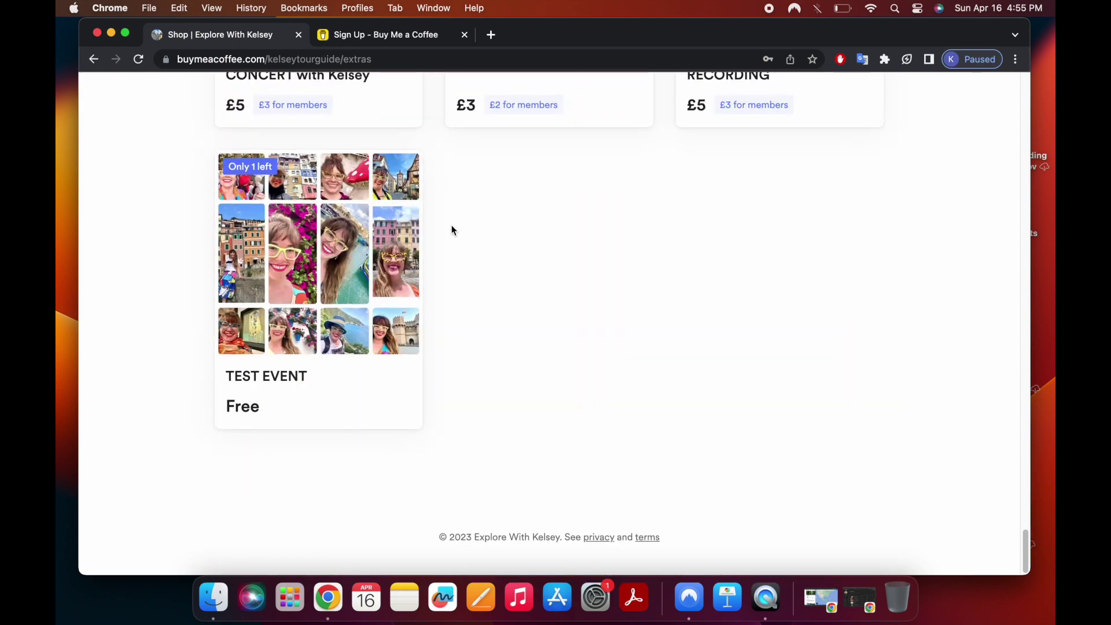
pyautogui.scroll(3, 458, 240)
pyautogui.scroll(4, 553, 346)
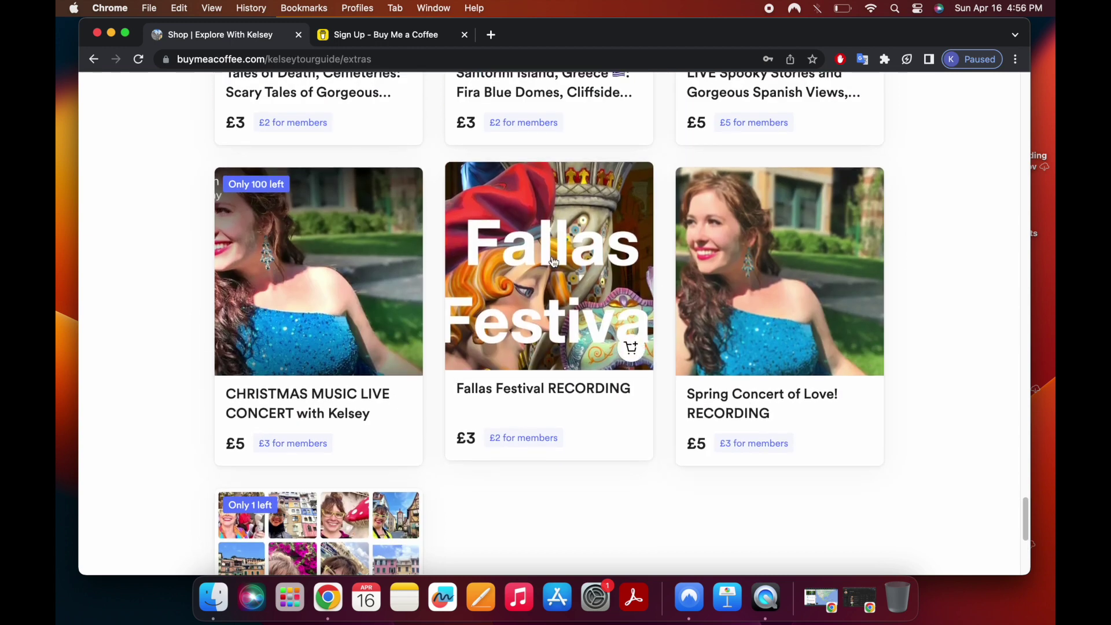
pyautogui.click(559, 334)
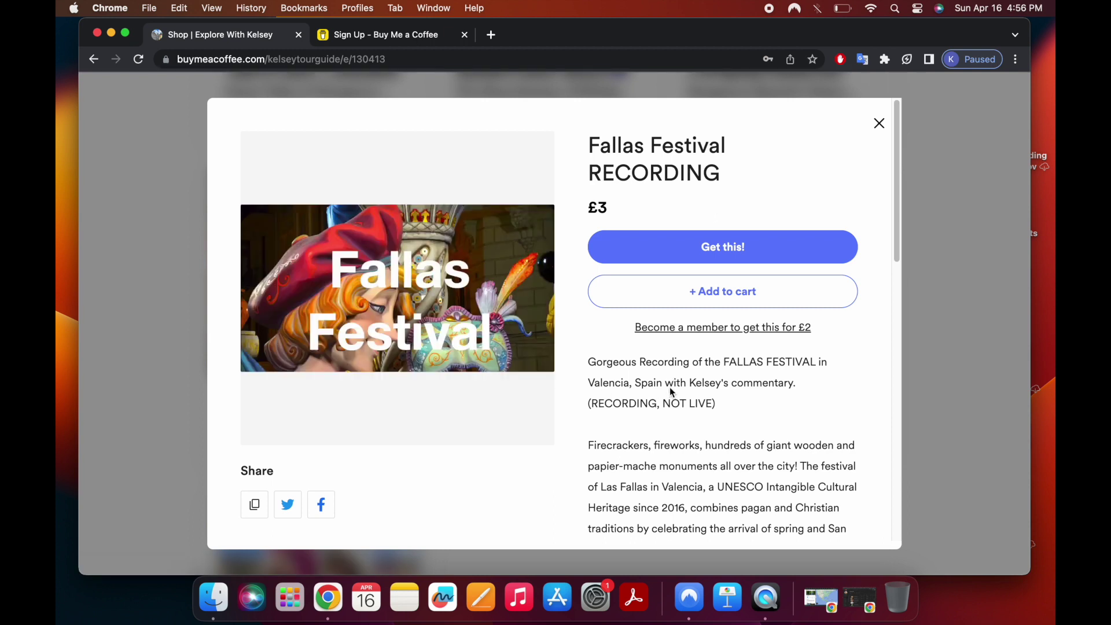
# Read through the £3 Fallas Festival RECORDING details, then close them
pyautogui.scroll(-2, 672, 392)
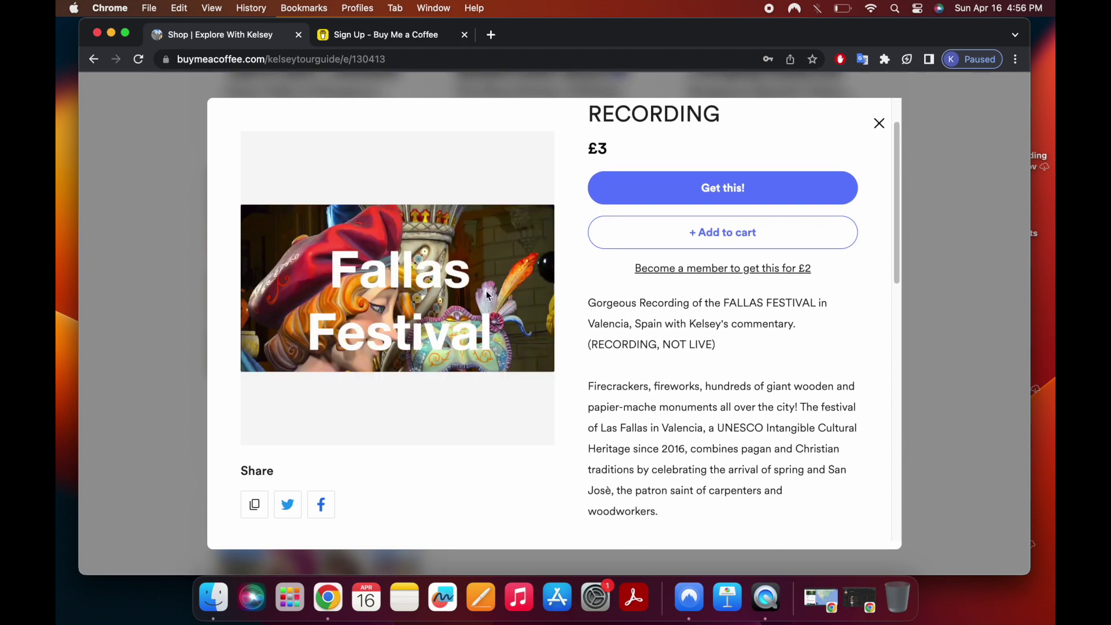
pyautogui.scroll(2, 609, 280)
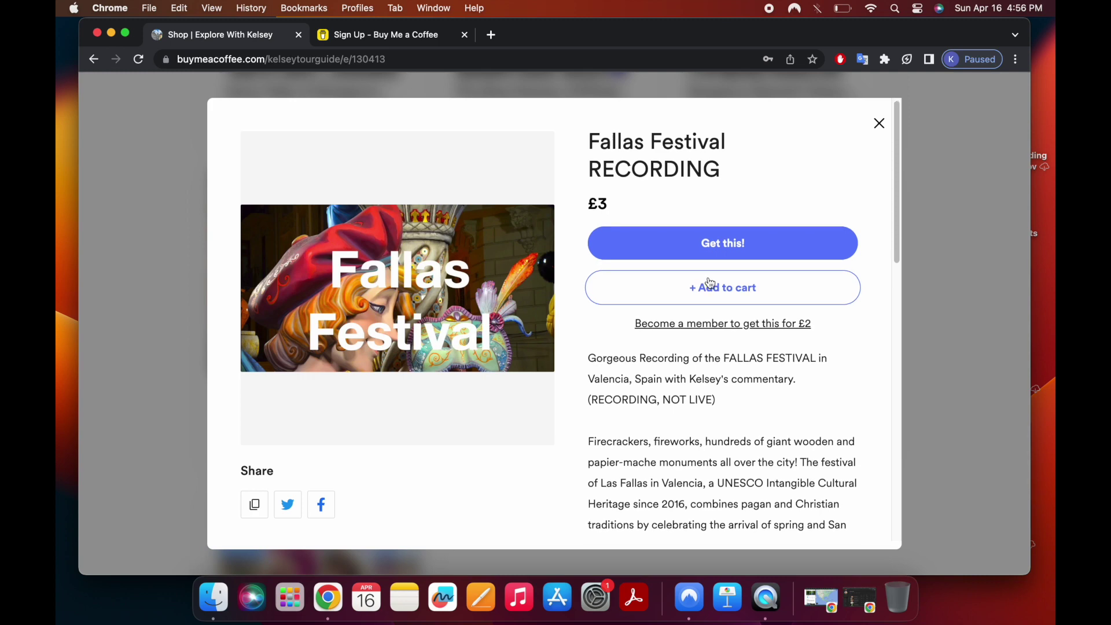
pyautogui.scroll(-3, 646, 301)
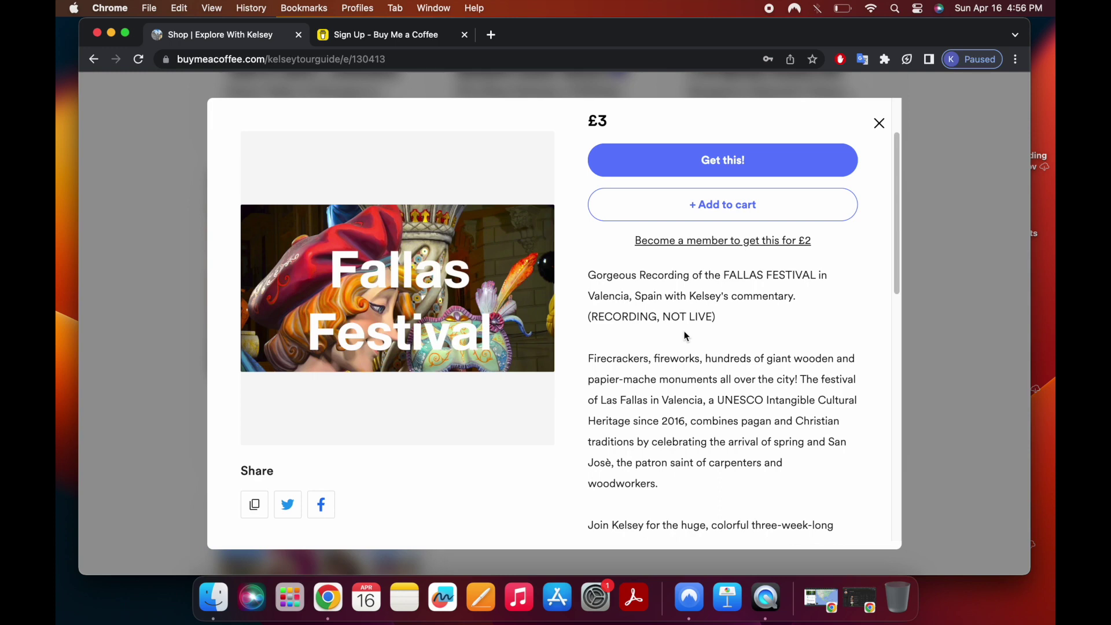
pyautogui.scroll(3, 686, 335)
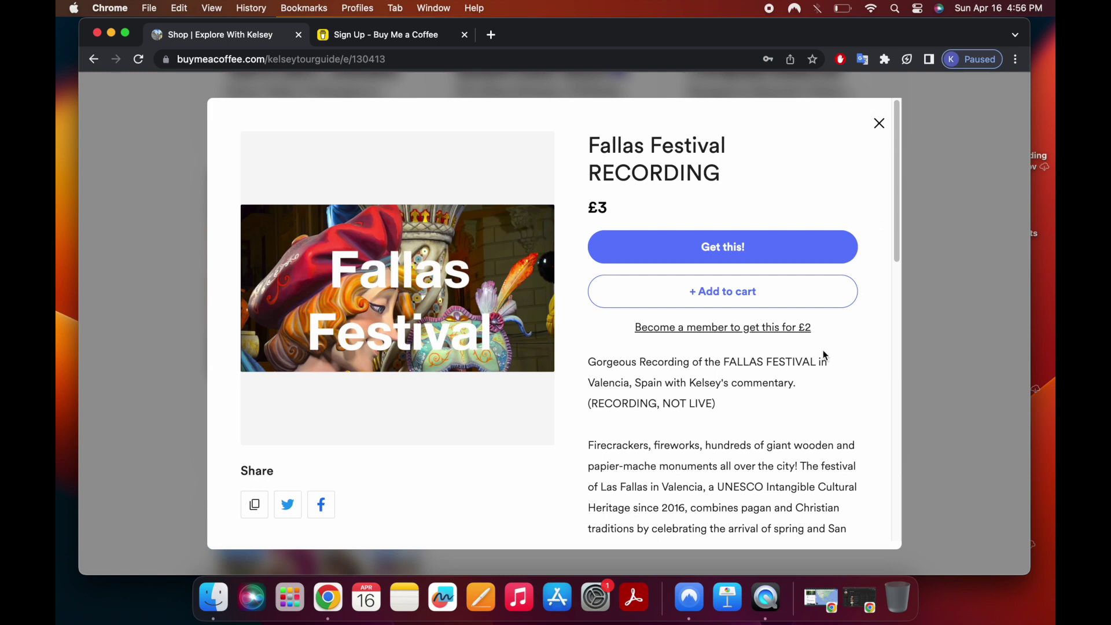
pyautogui.scroll(-10, 825, 355)
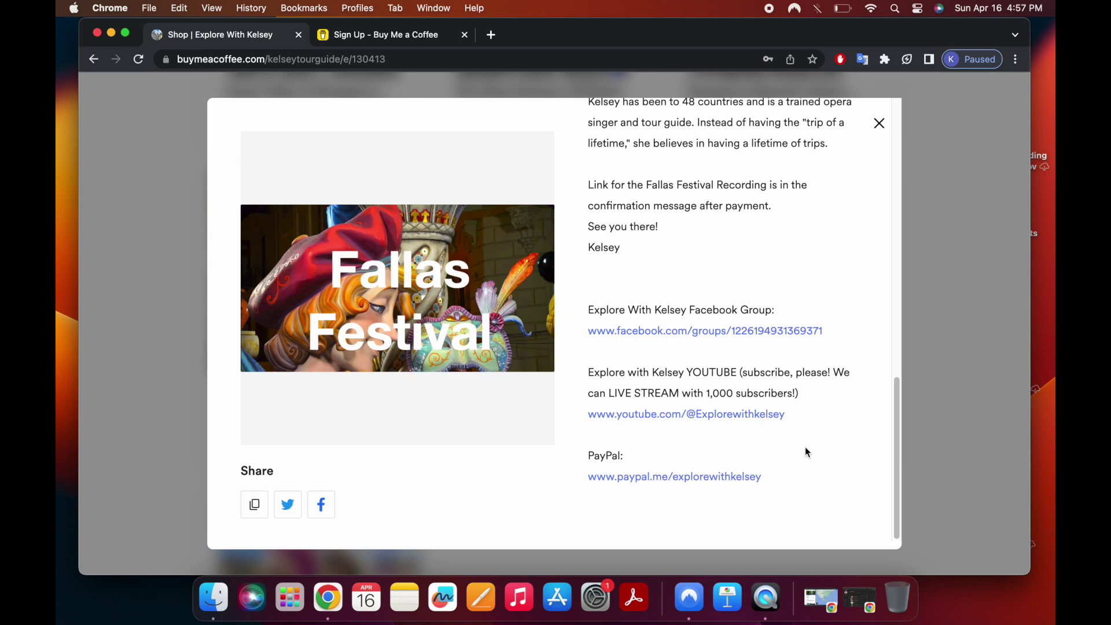
pyautogui.scroll(10, 801, 459)
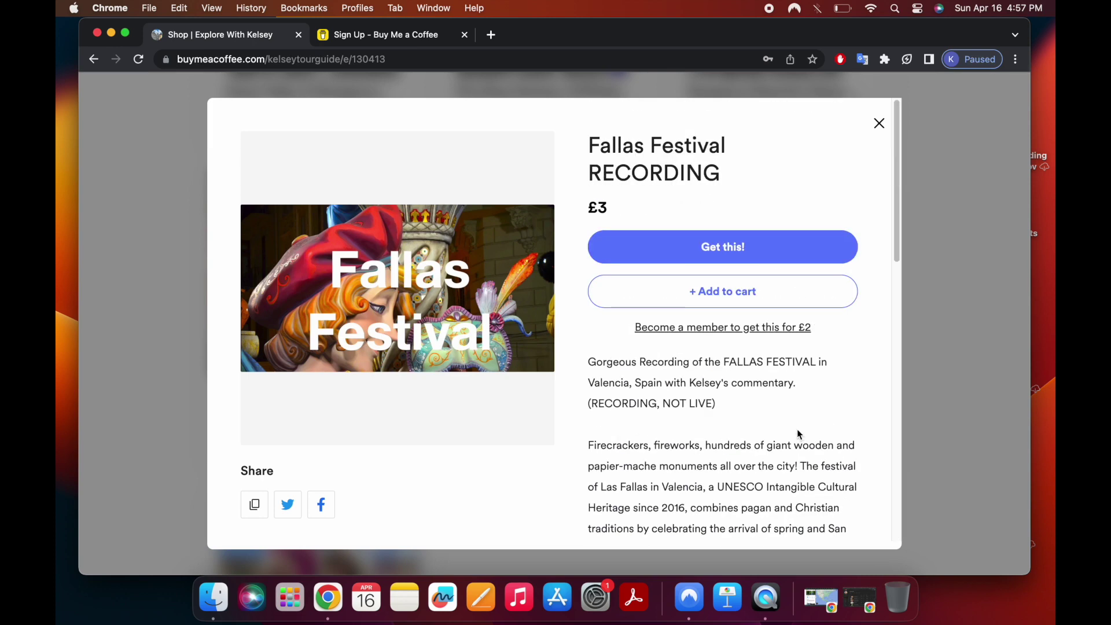
pyautogui.click(878, 125)
# Open the free TEST EVENT listing, read its April 22 description, and start claiming it
pyautogui.scroll(-2, 810, 300)
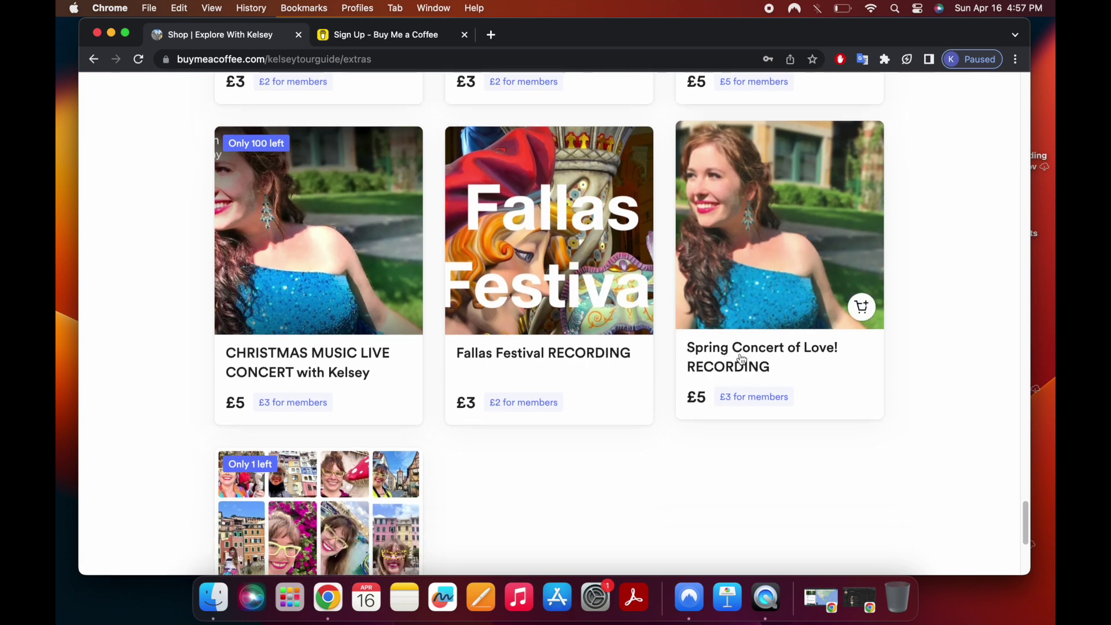
pyautogui.scroll(-5, 498, 419)
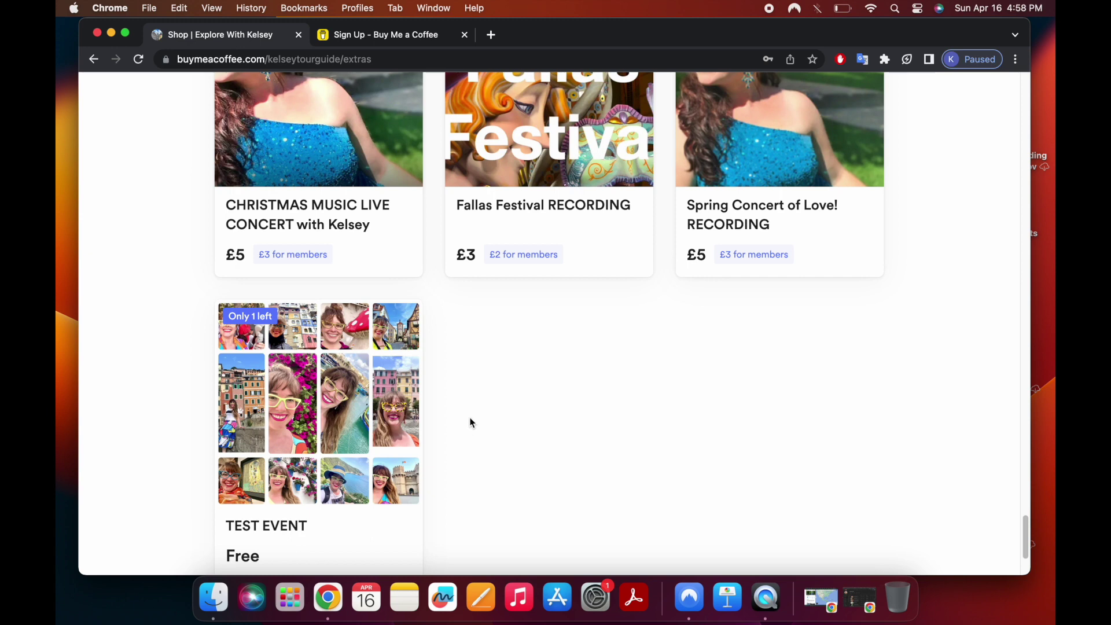
pyautogui.click(342, 384)
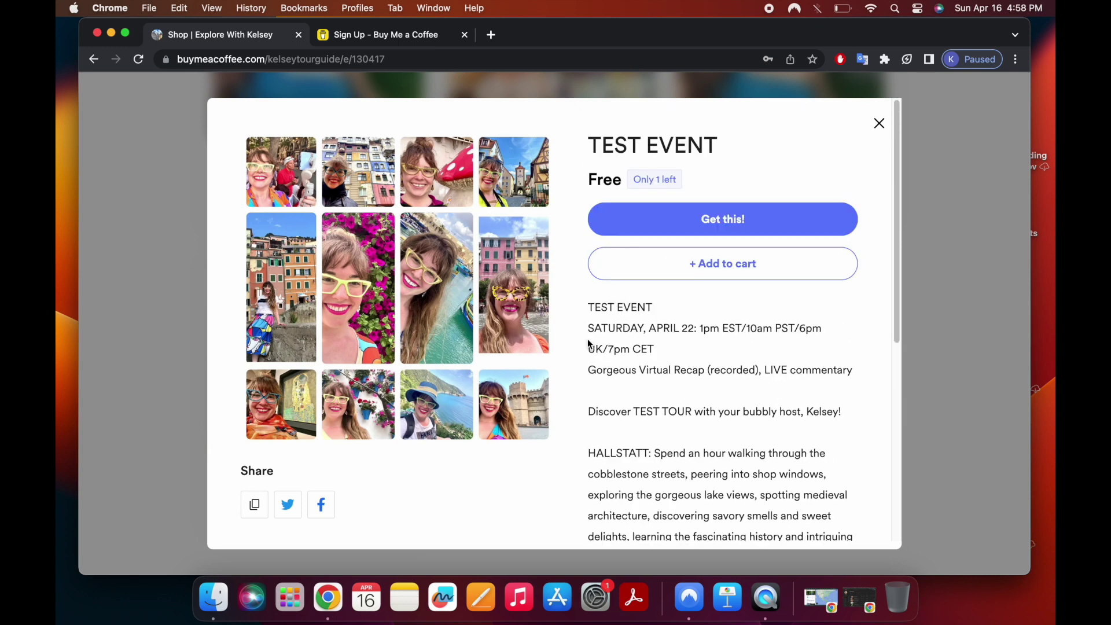
pyautogui.scroll(-2, 587, 311)
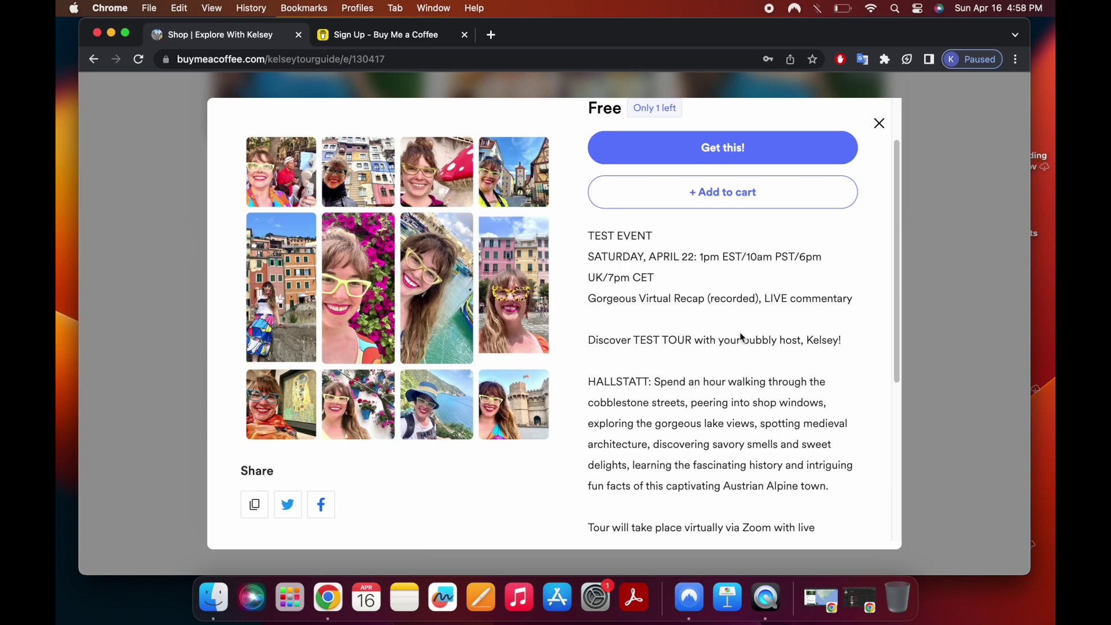
pyautogui.scroll(-2, 741, 334)
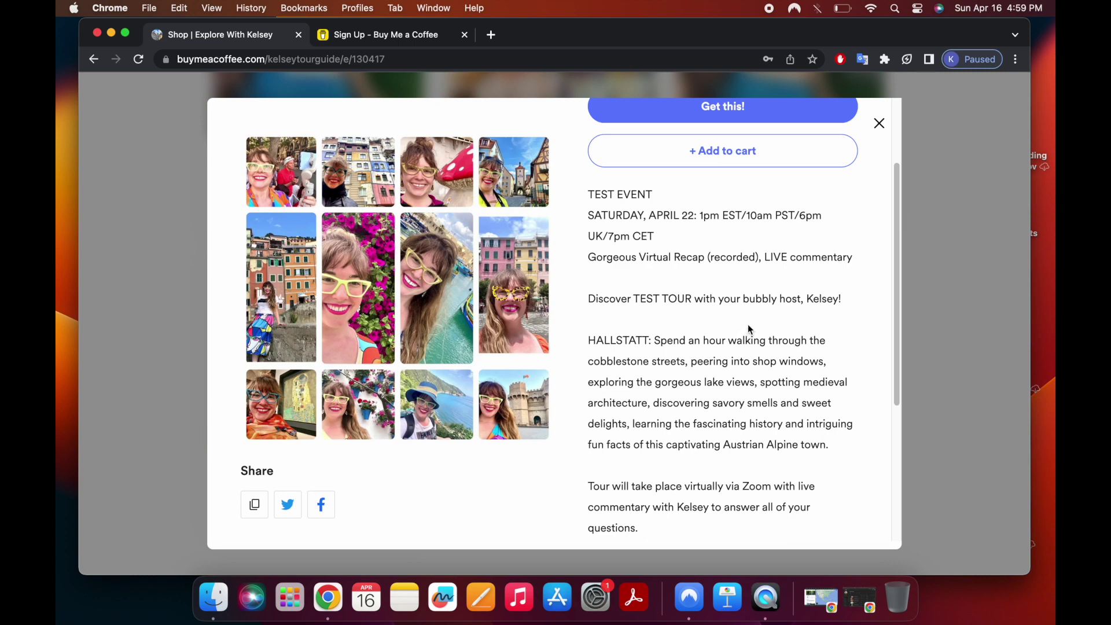
pyautogui.scroll(-2, 748, 327)
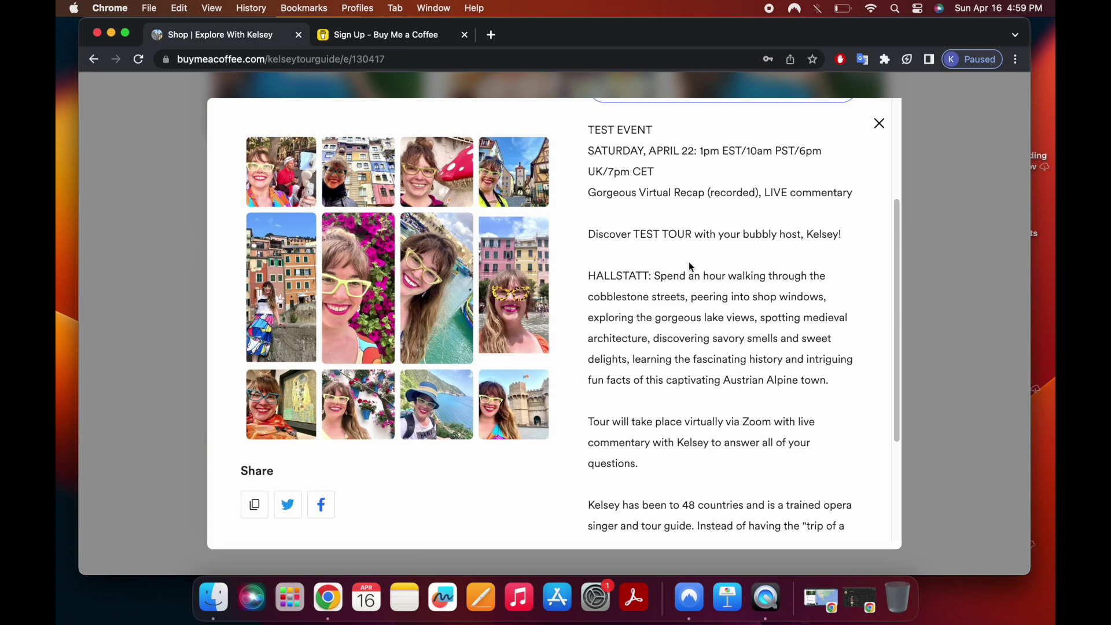
pyautogui.scroll(-5, 689, 262)
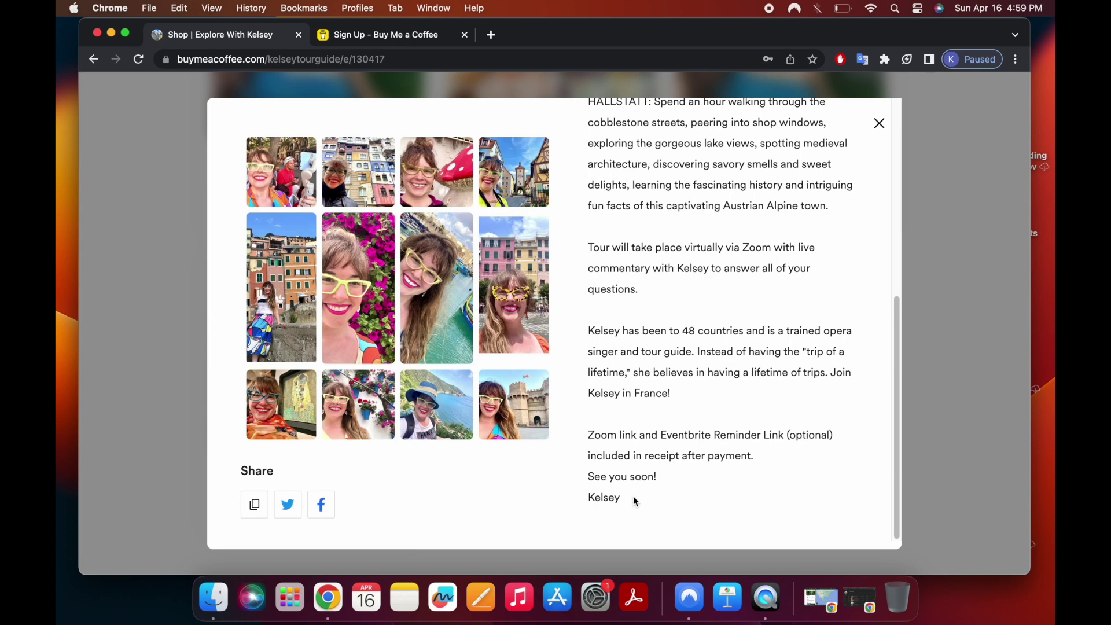
pyautogui.scroll(10, 854, 200)
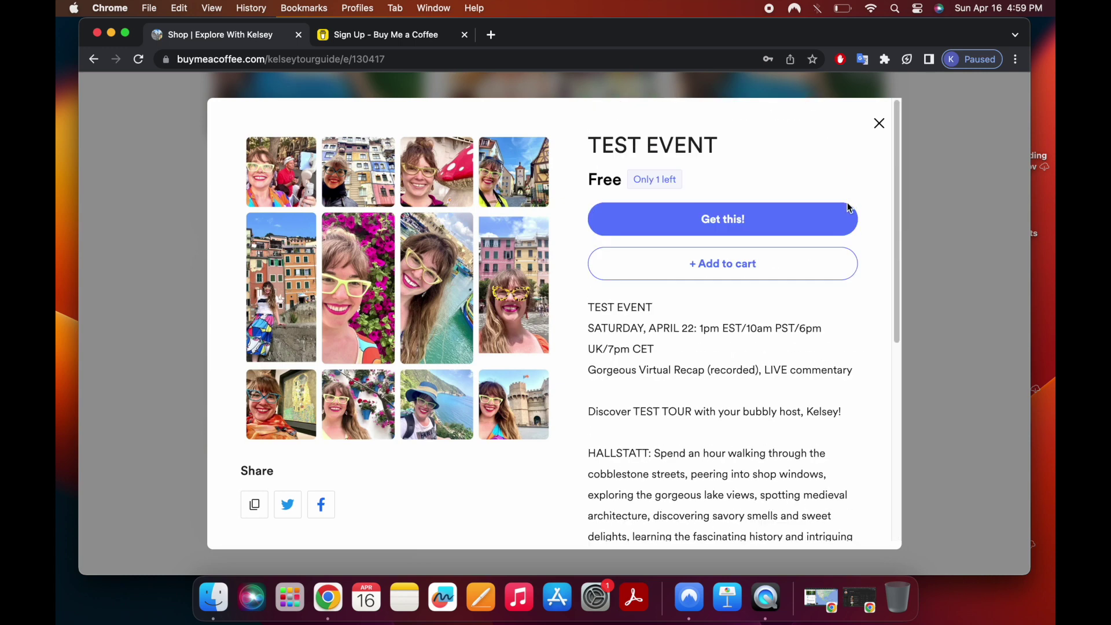
pyautogui.click(739, 231)
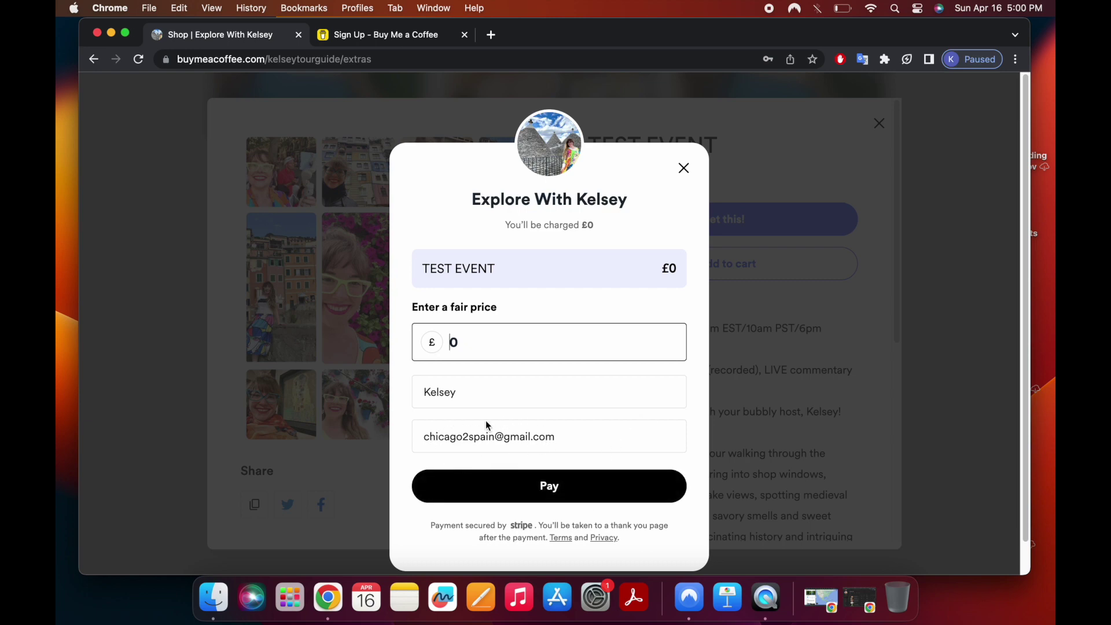
# Keep the price at £0 and submit the free TEST EVENT order
pyautogui.click(557, 488)
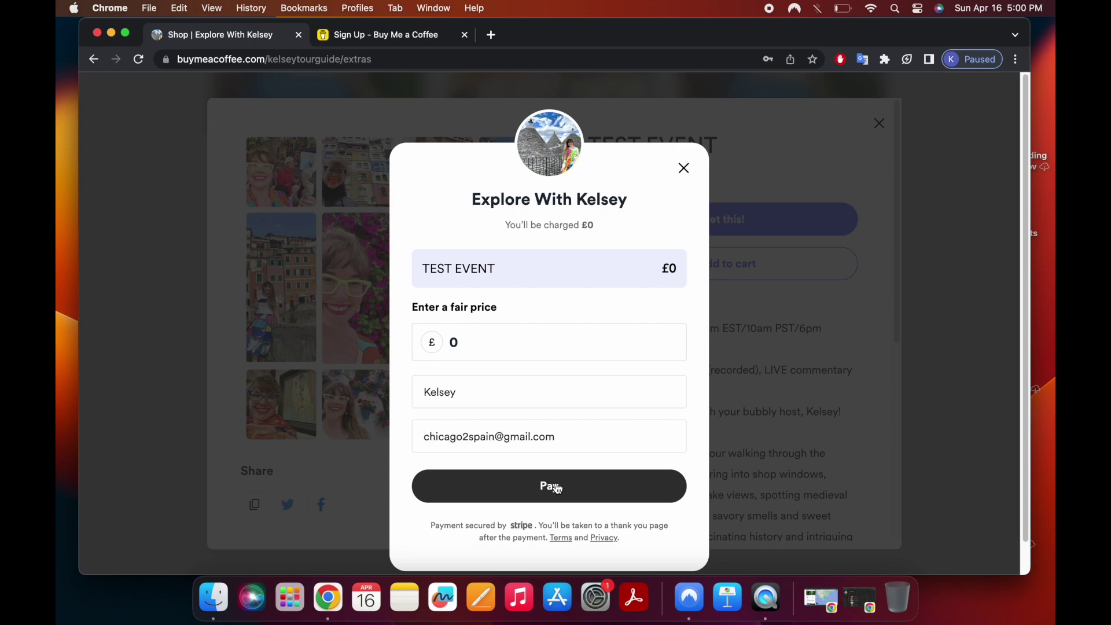
pyautogui.click(557, 489)
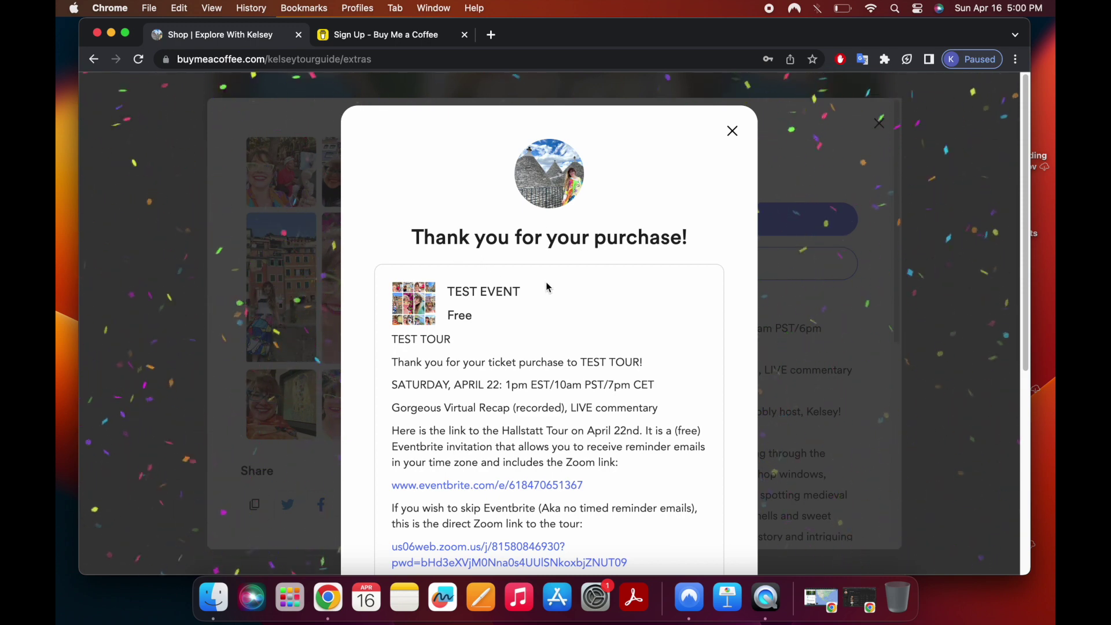
# Scroll the thank-you page to view the tour's Eventbrite and Zoom links
pyautogui.scroll(-3, 411, 209)
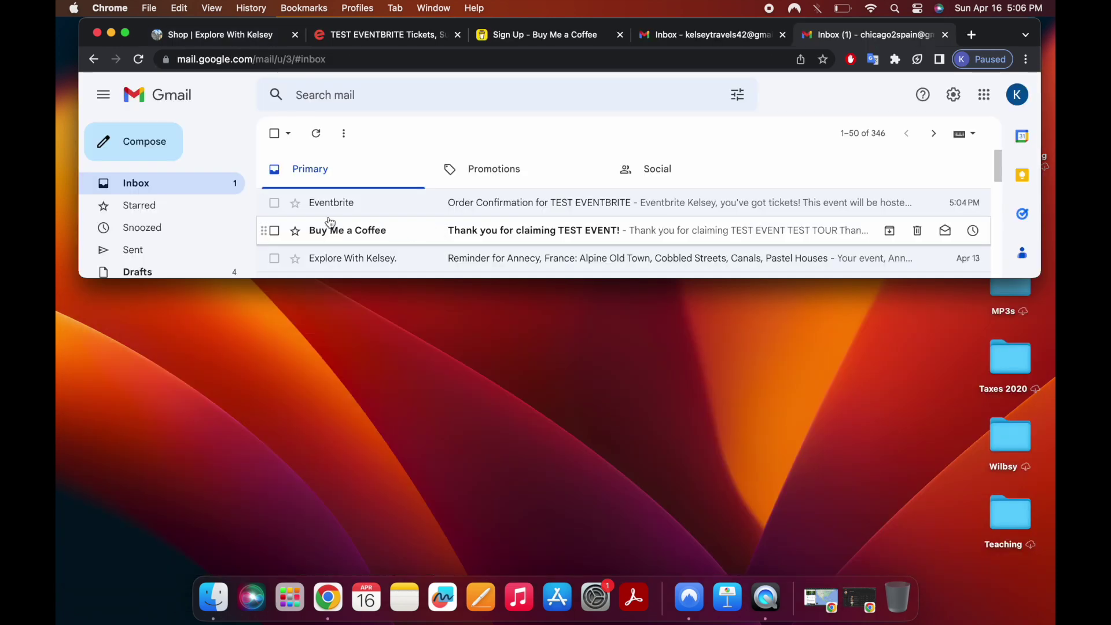
# Open the 'Thank you for claiming TEST EVENT!' email in a larger window and read its tour links
pyautogui.click(415, 239)
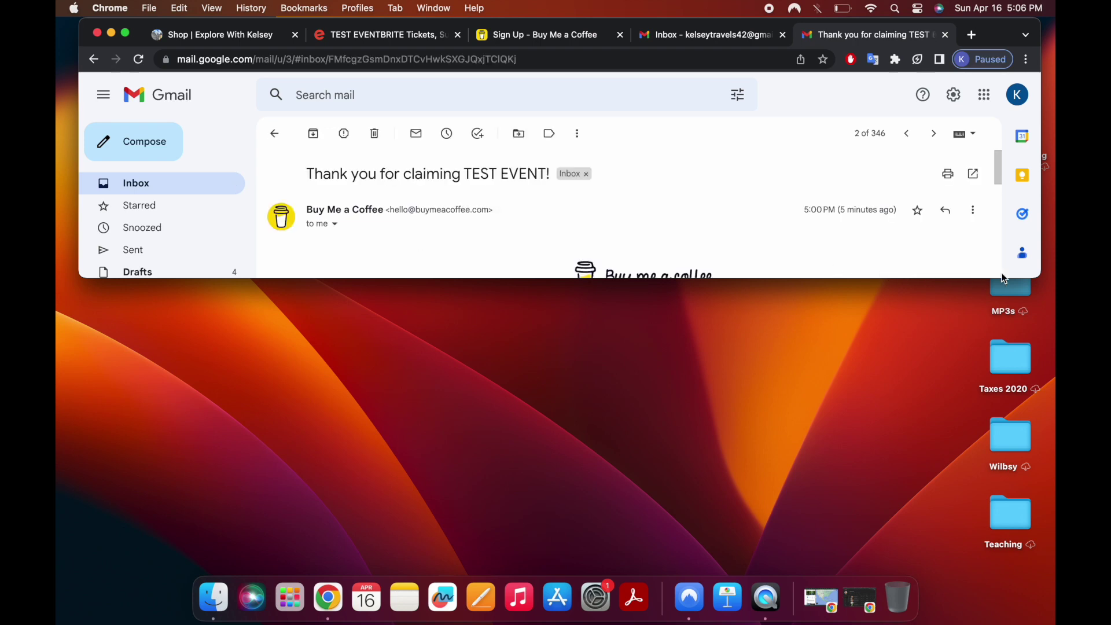
pyautogui.moveTo(1030, 279); pyautogui.dragTo(1054, 561)
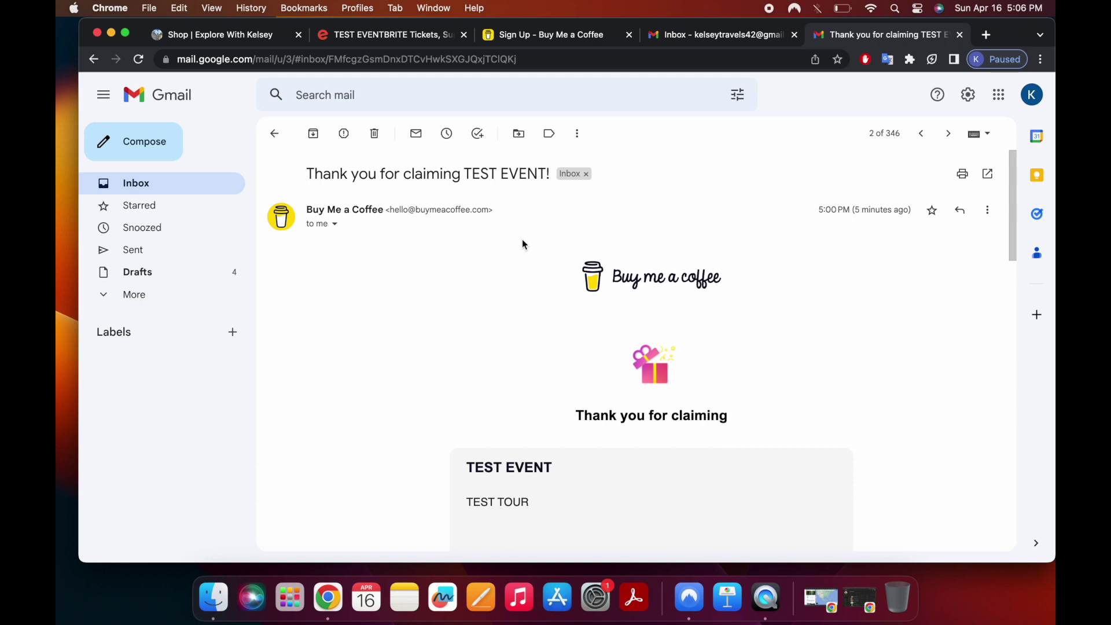
pyautogui.scroll(-2, 532, 320)
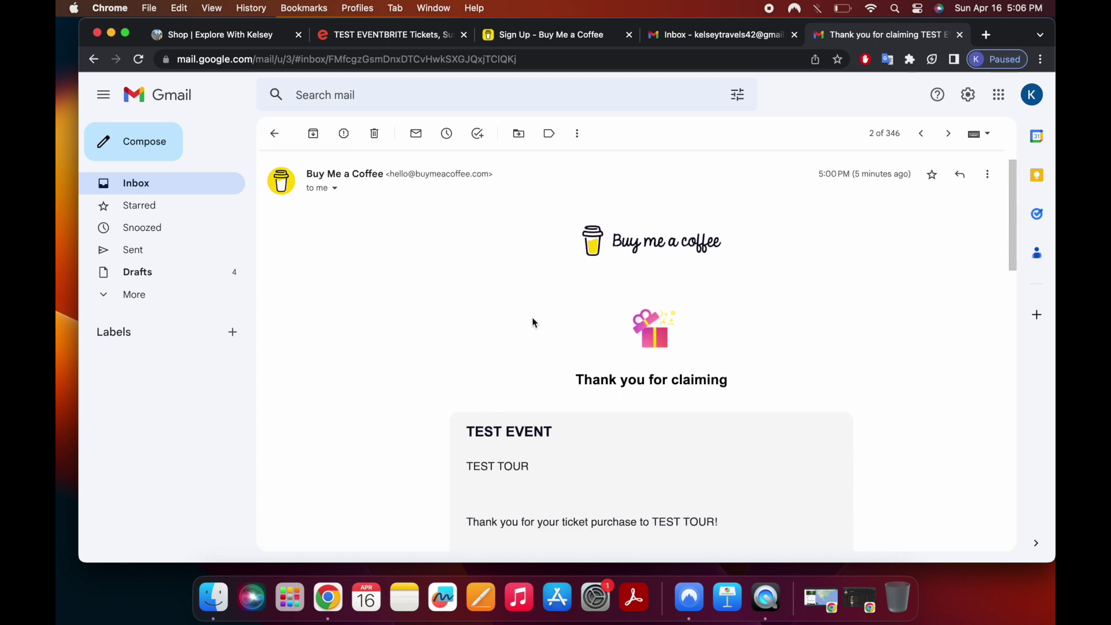
pyautogui.scroll(-2, 527, 325)
pyautogui.scroll(-1, 506, 325)
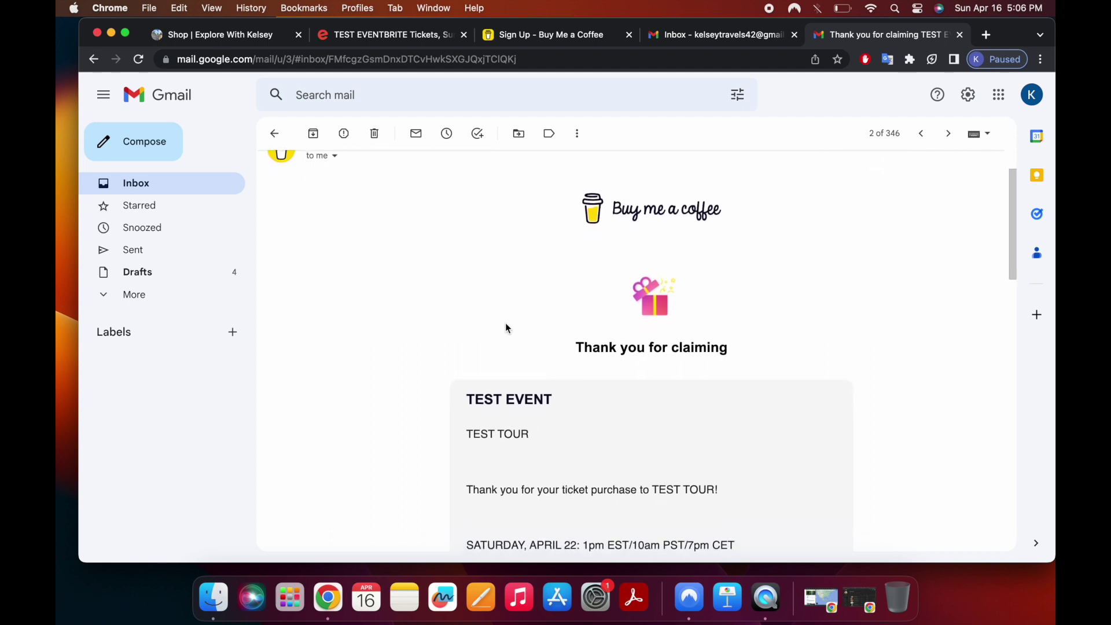
pyautogui.scroll(-5, 636, 365)
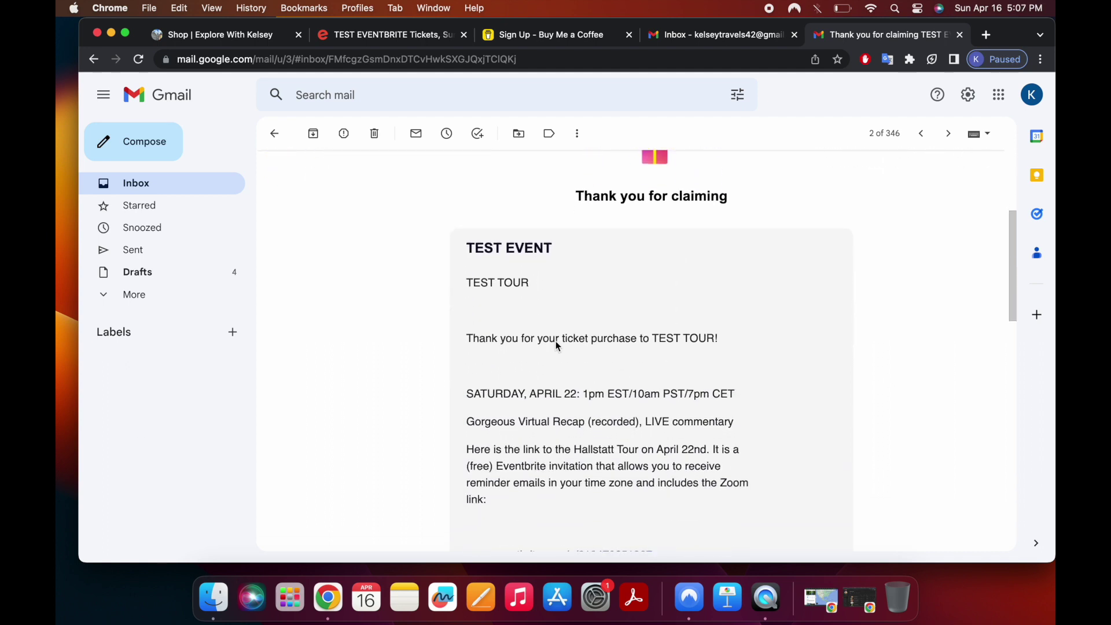
pyautogui.scroll(-1, 642, 357)
pyautogui.scroll(-2, 630, 342)
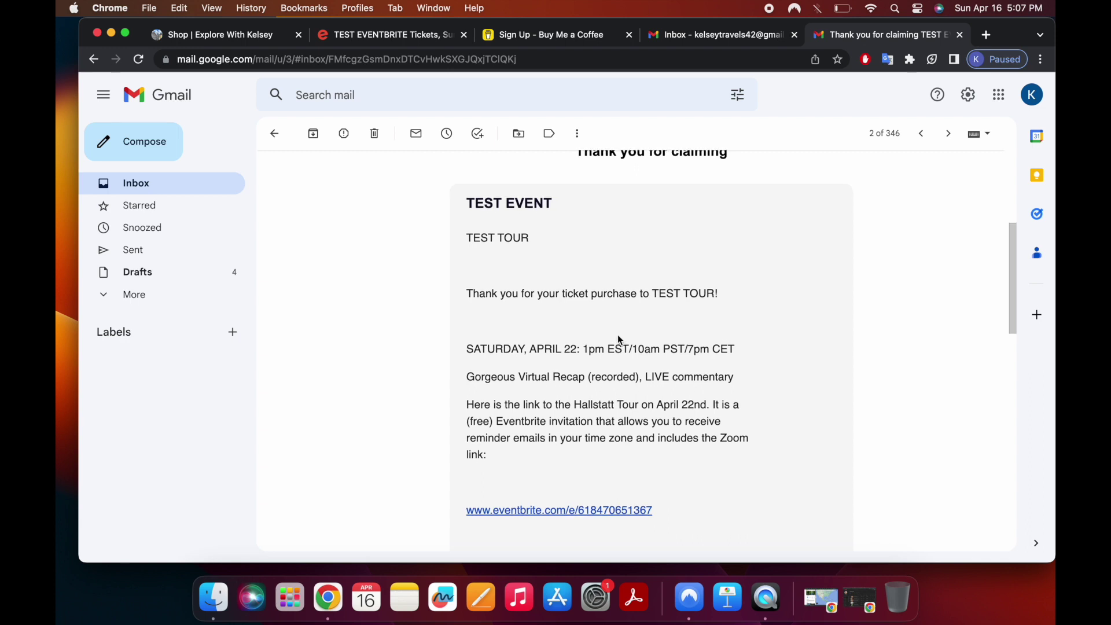
pyautogui.scroll(-1, 637, 307)
pyautogui.scroll(-4, 589, 384)
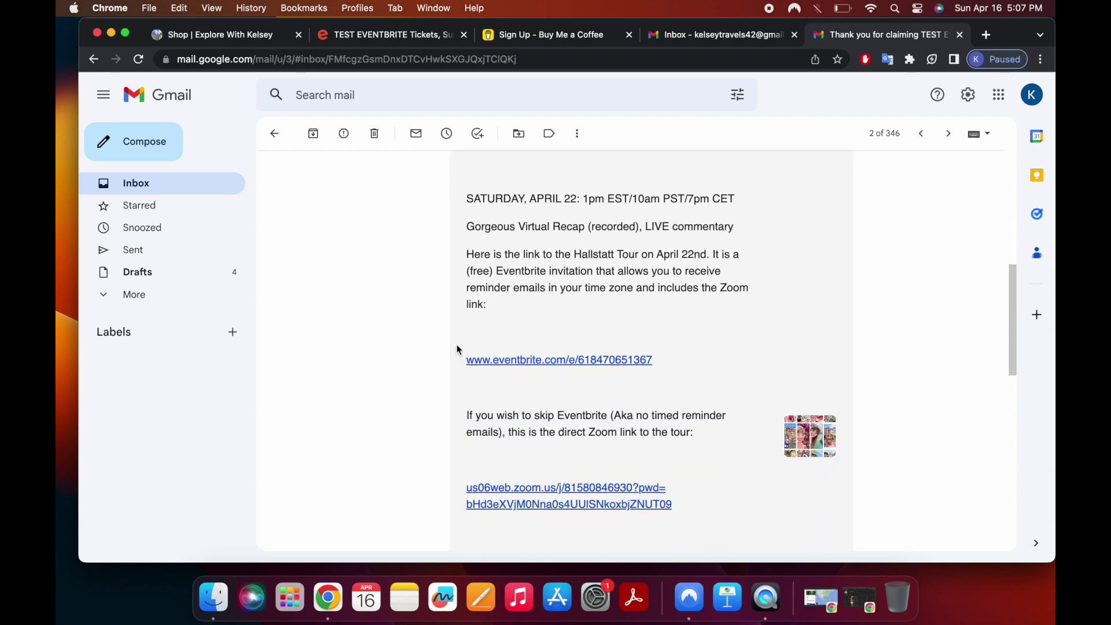
pyautogui.scroll(-5, 457, 345)
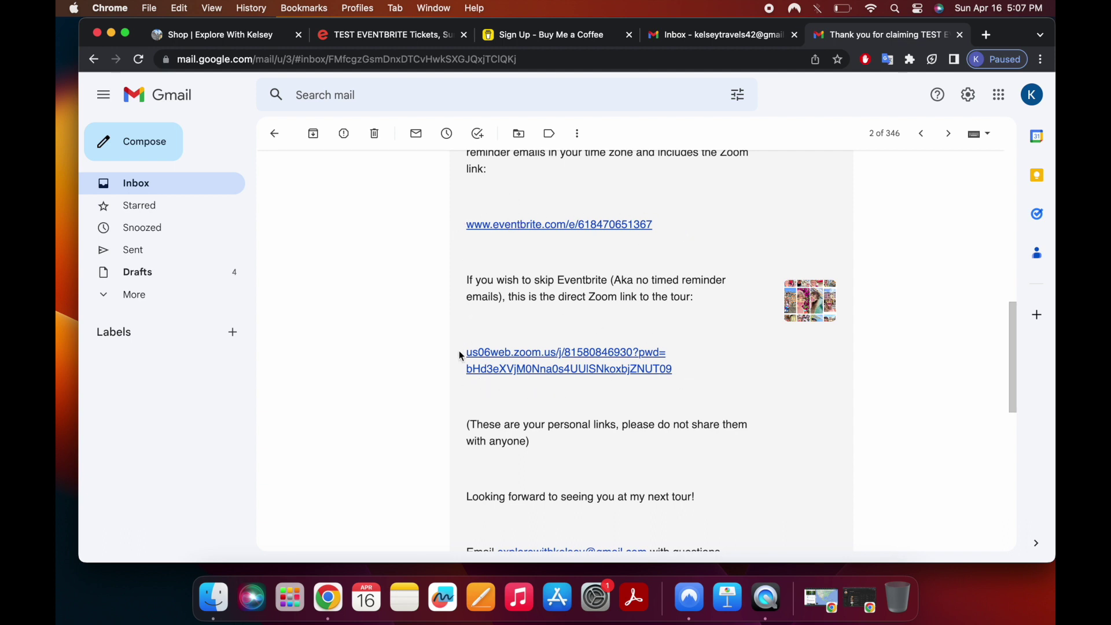
pyautogui.scroll(-2, 561, 399)
pyautogui.scroll(-1, 560, 399)
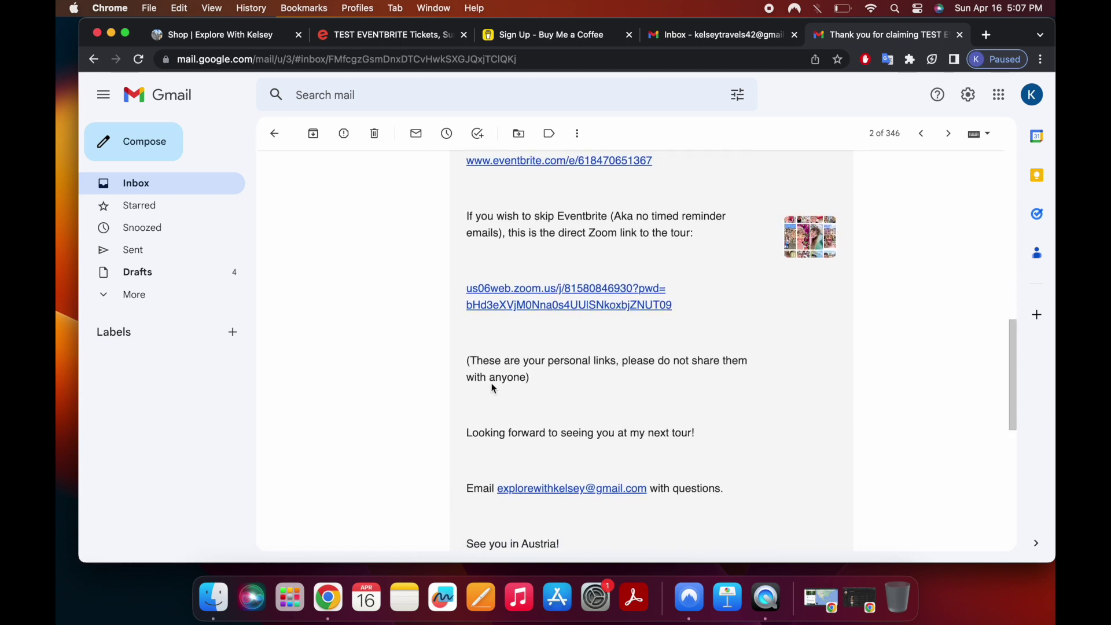
pyautogui.scroll(2, 489, 384)
pyautogui.scroll(1, 489, 385)
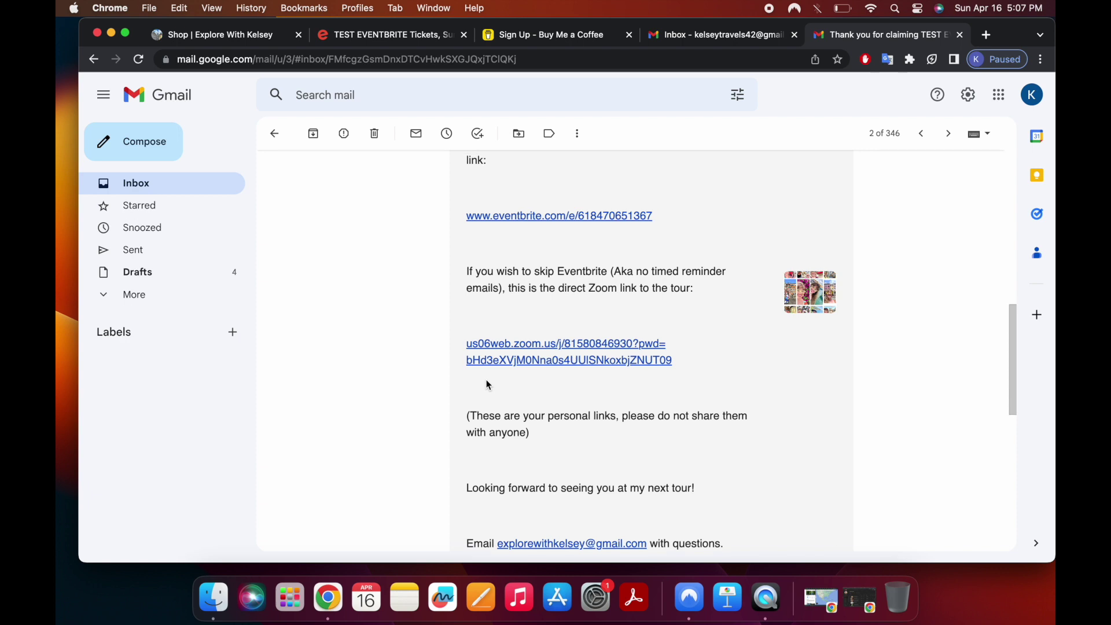